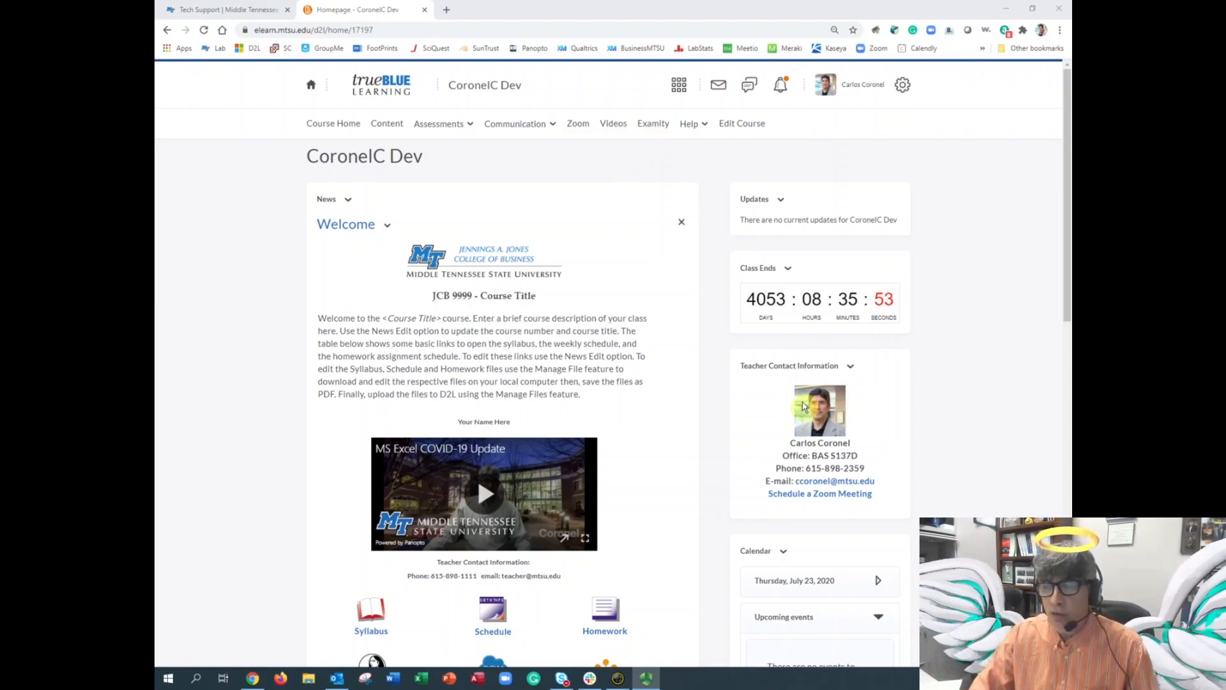
- Look at the upload form in the course's Manage Files area, cancel it, and return to the course home
{"action": "scroll", "coordinate": [835, 452], "scroll_direction": "down", "scroll_amount": 6}
{"action": "scroll", "coordinate": [835, 453], "scroll_direction": "down", "scroll_amount": 1}
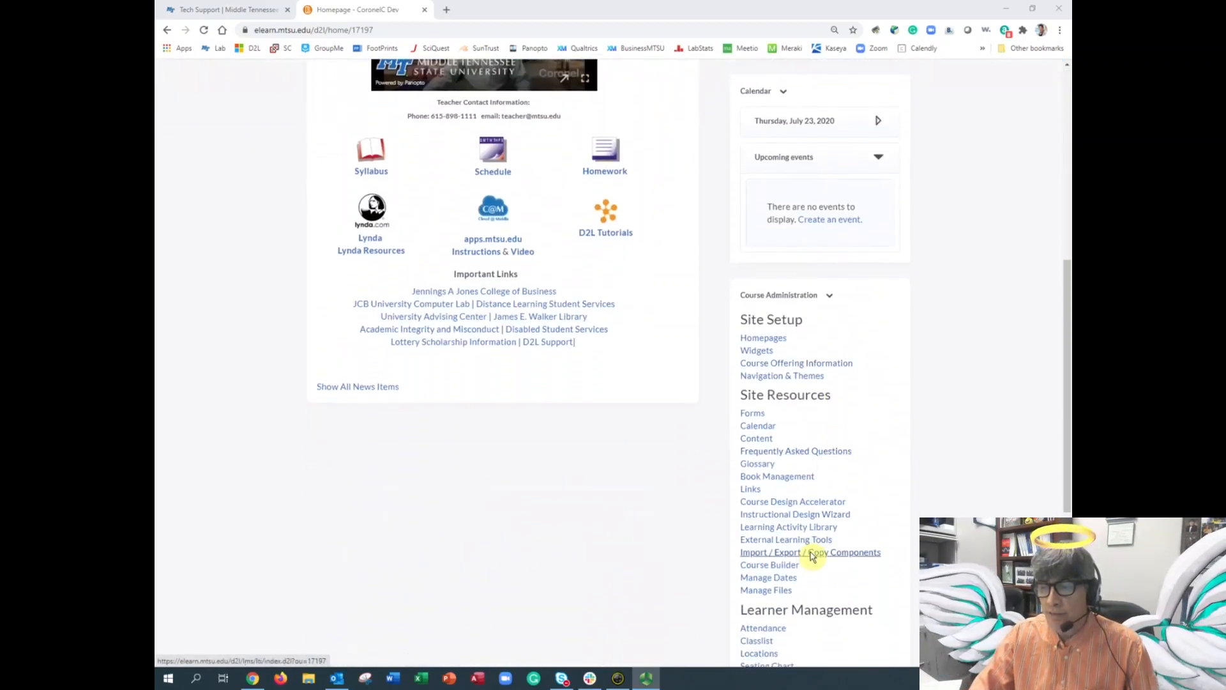
{"action": "left_click", "coordinate": [766, 590]}
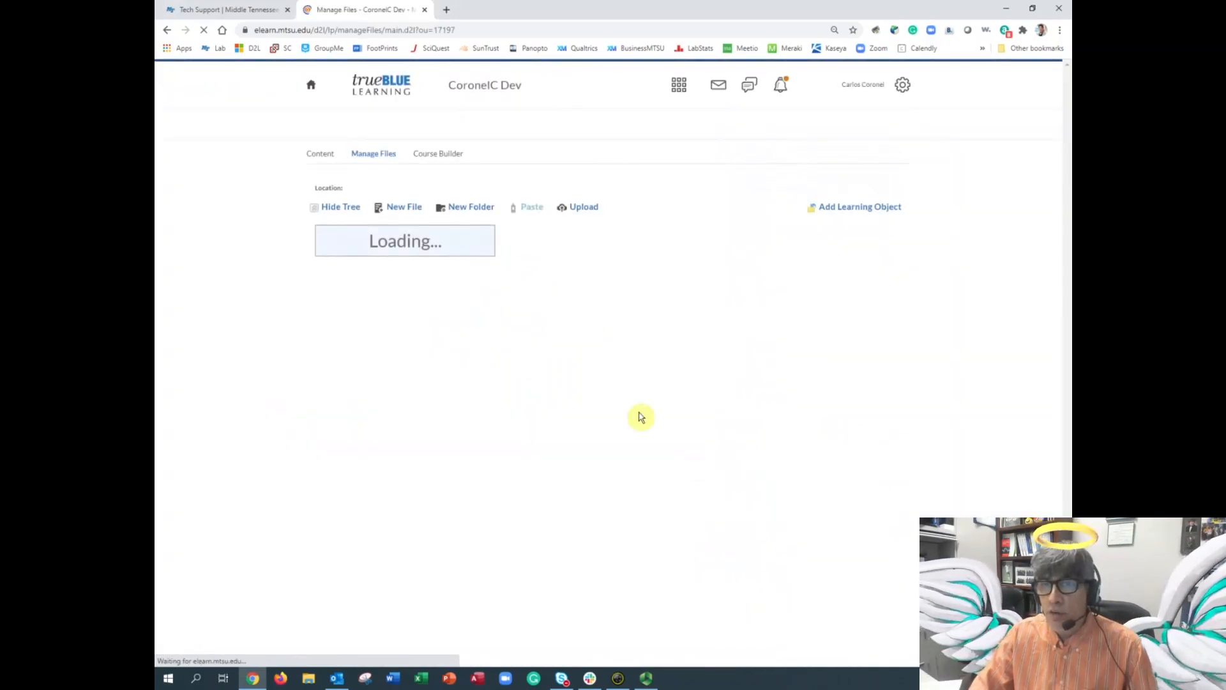
{"action": "left_click", "coordinate": [589, 206]}
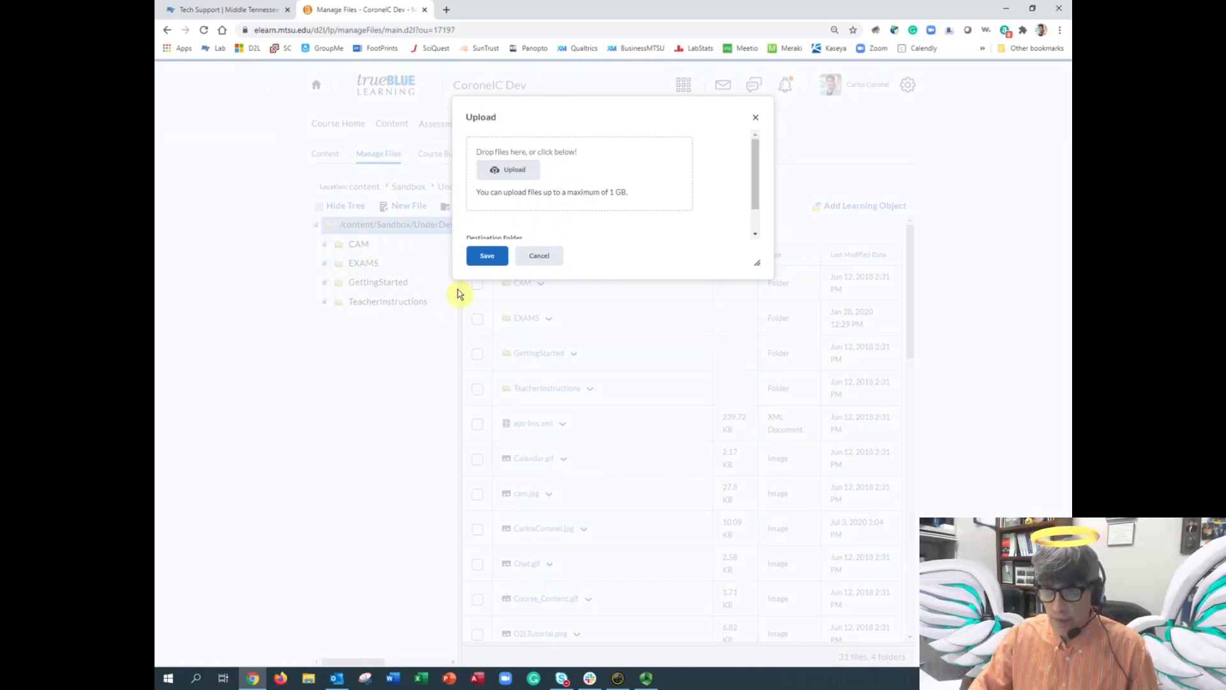
{"action": "left_click", "coordinate": [542, 256]}
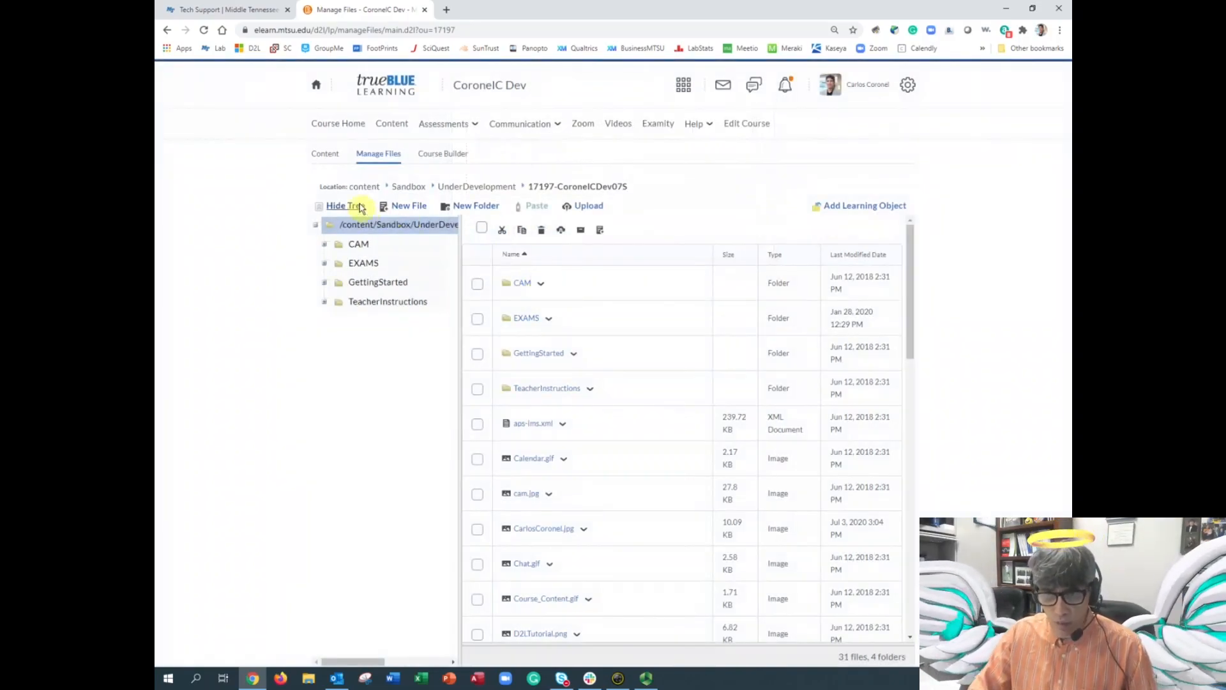
{"action": "left_click", "coordinate": [342, 124]}
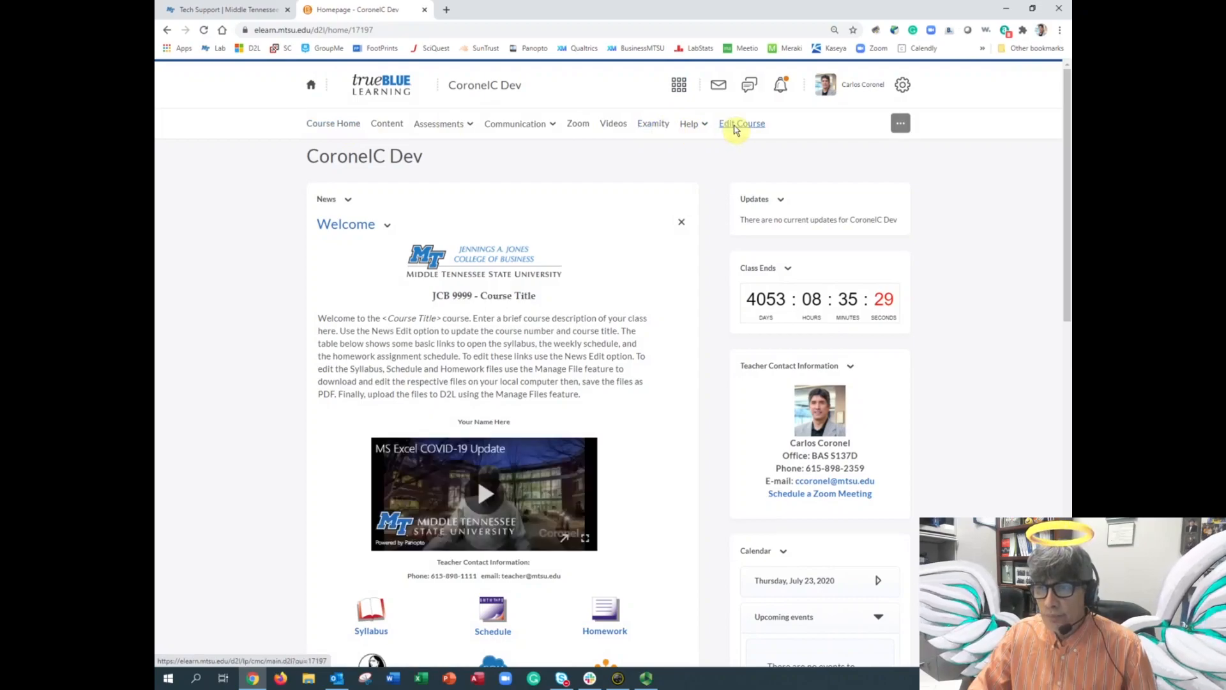
- Create a custom course widget named "Professor Contact Information" from the course administration and open its content for editing
{"action": "left_click", "coordinate": [736, 129]}
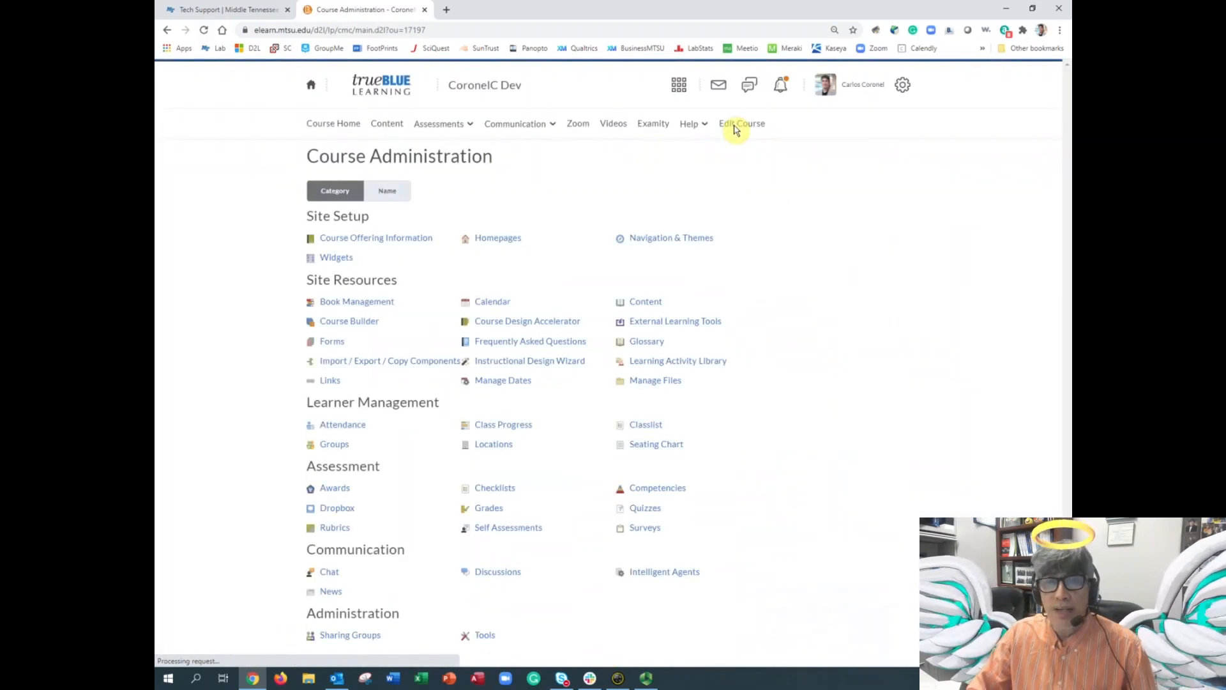
{"action": "left_click", "coordinate": [326, 261]}
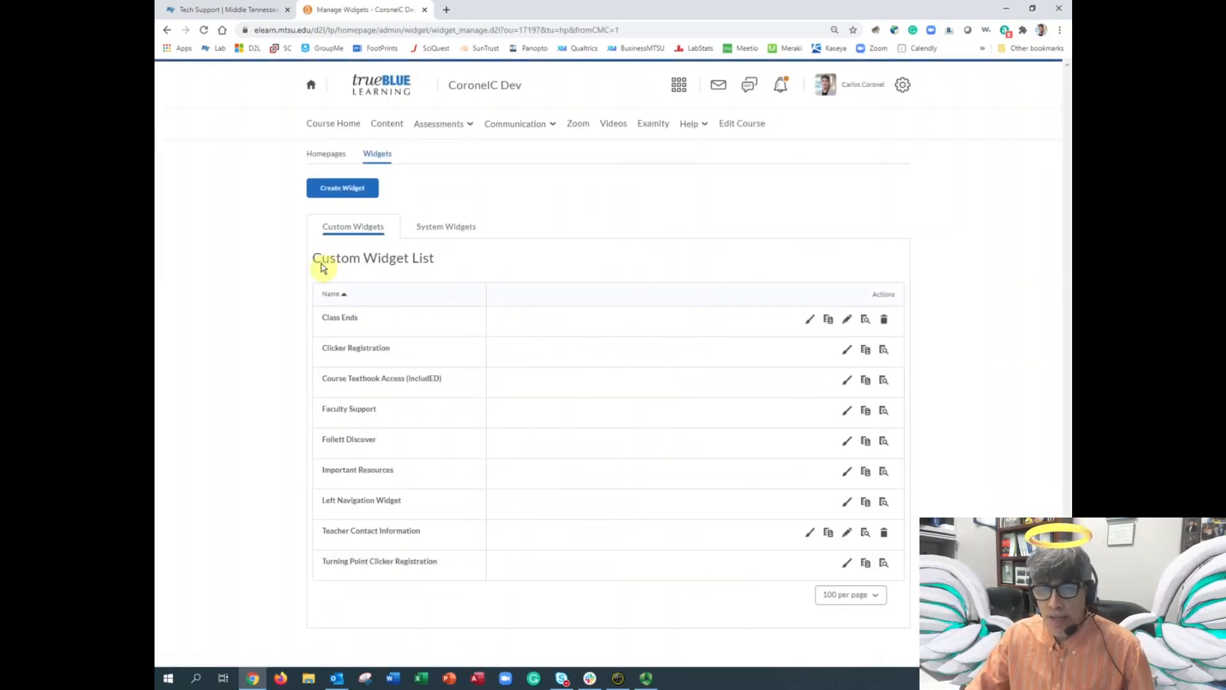
{"action": "left_click", "coordinate": [353, 191]}
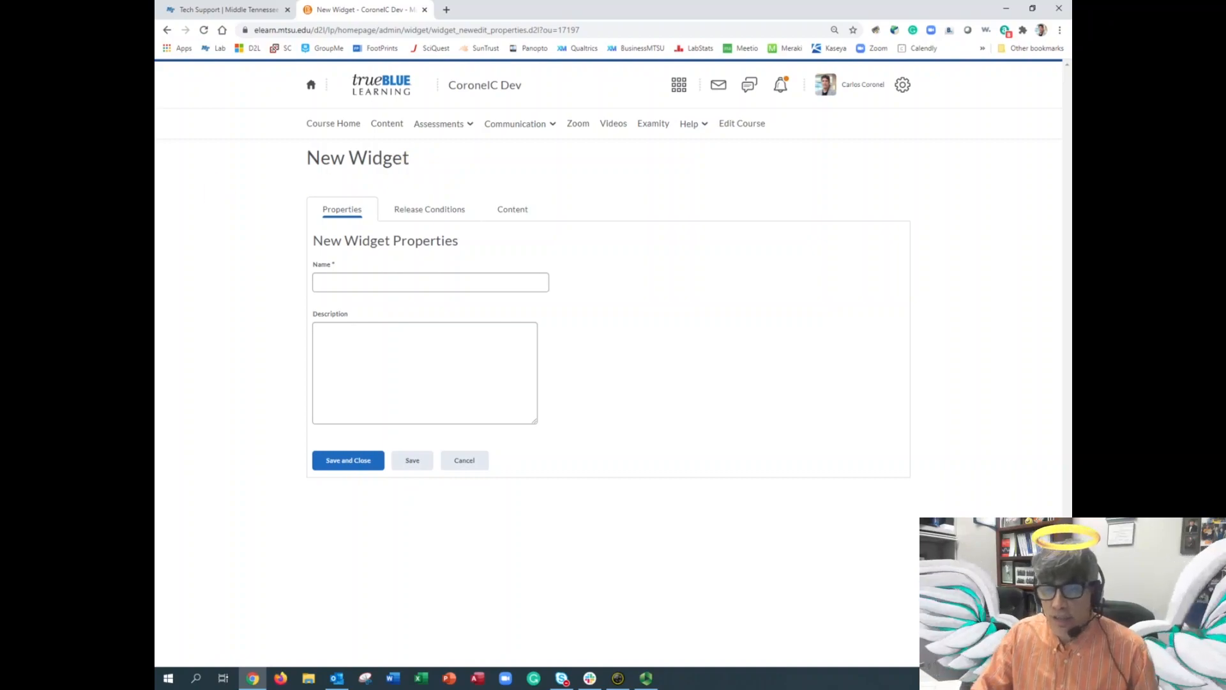
{"action": "left_click", "coordinate": [329, 284]}
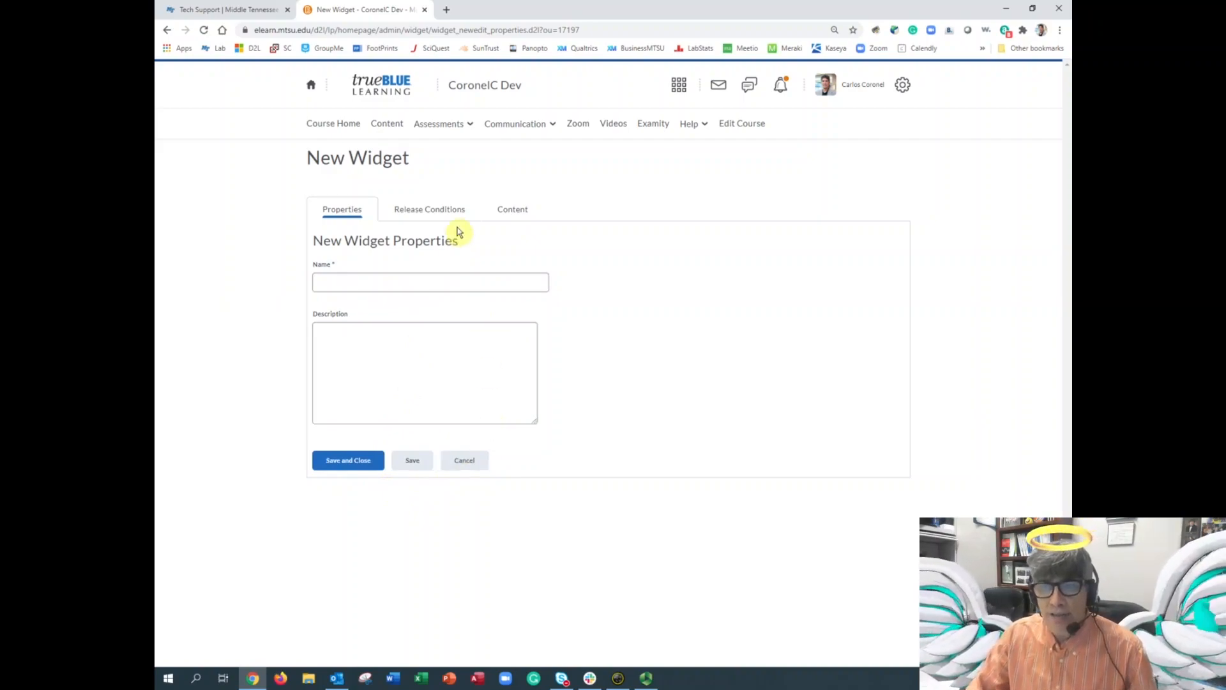
{"action": "left_click", "coordinate": [351, 291]}
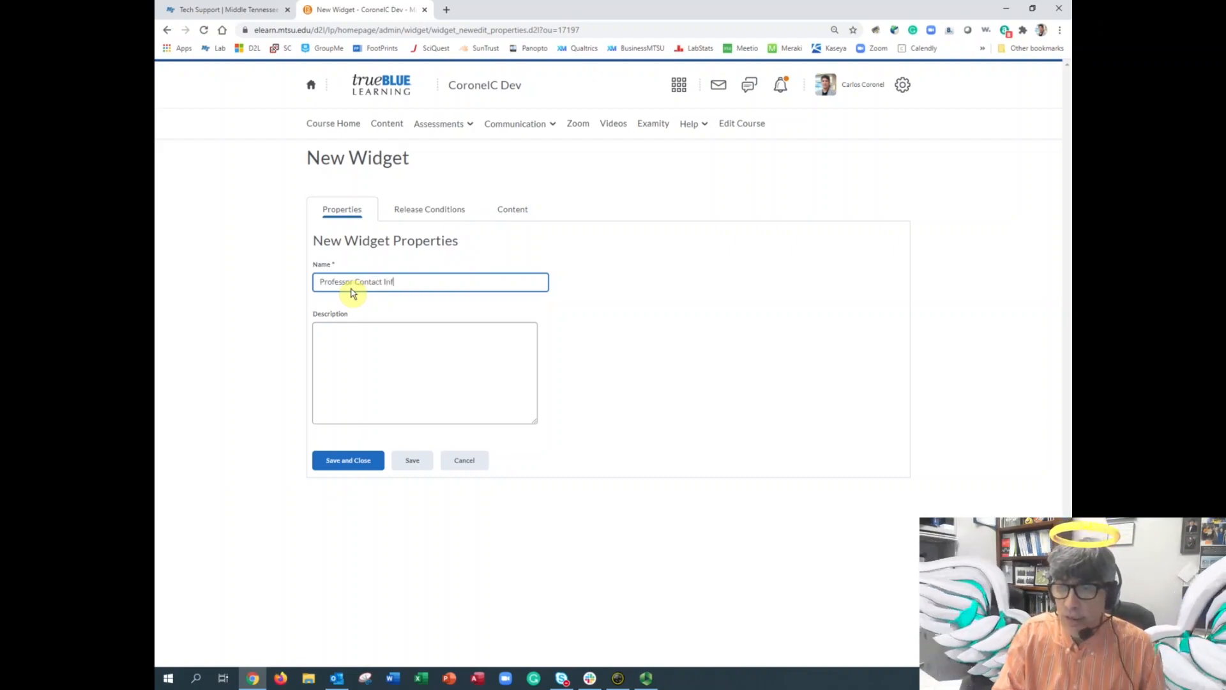
{"action": "left_click", "coordinate": [514, 215]}
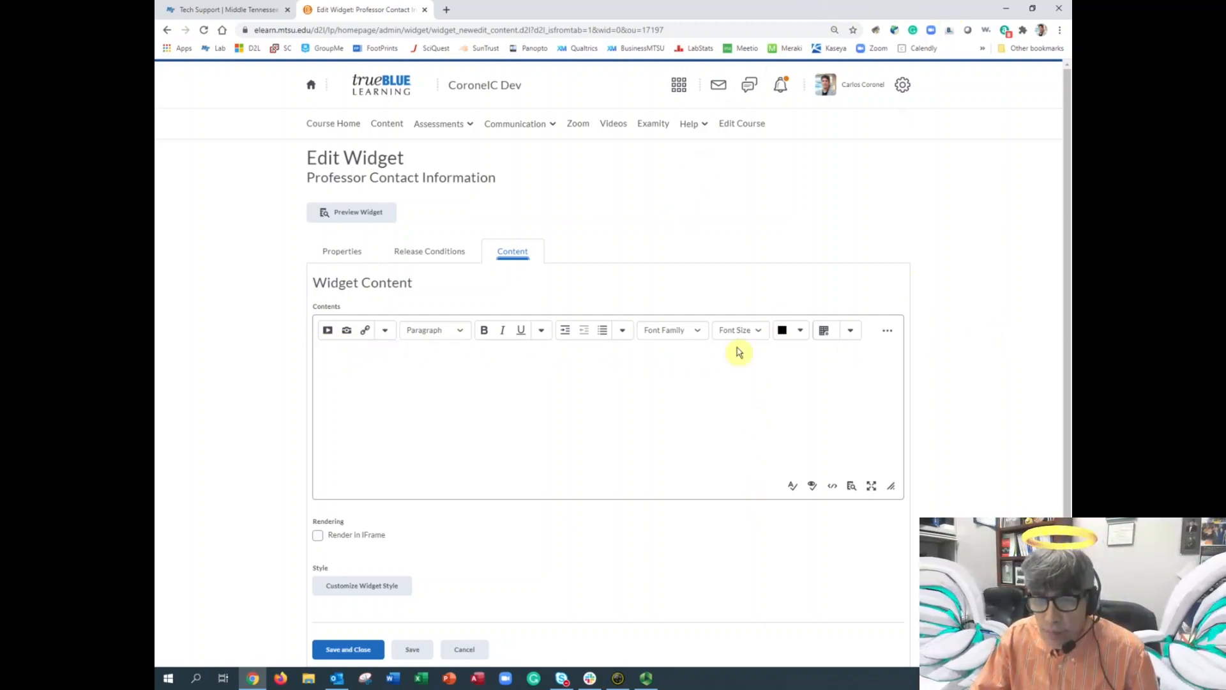
{"action": "left_click", "coordinate": [347, 330]}
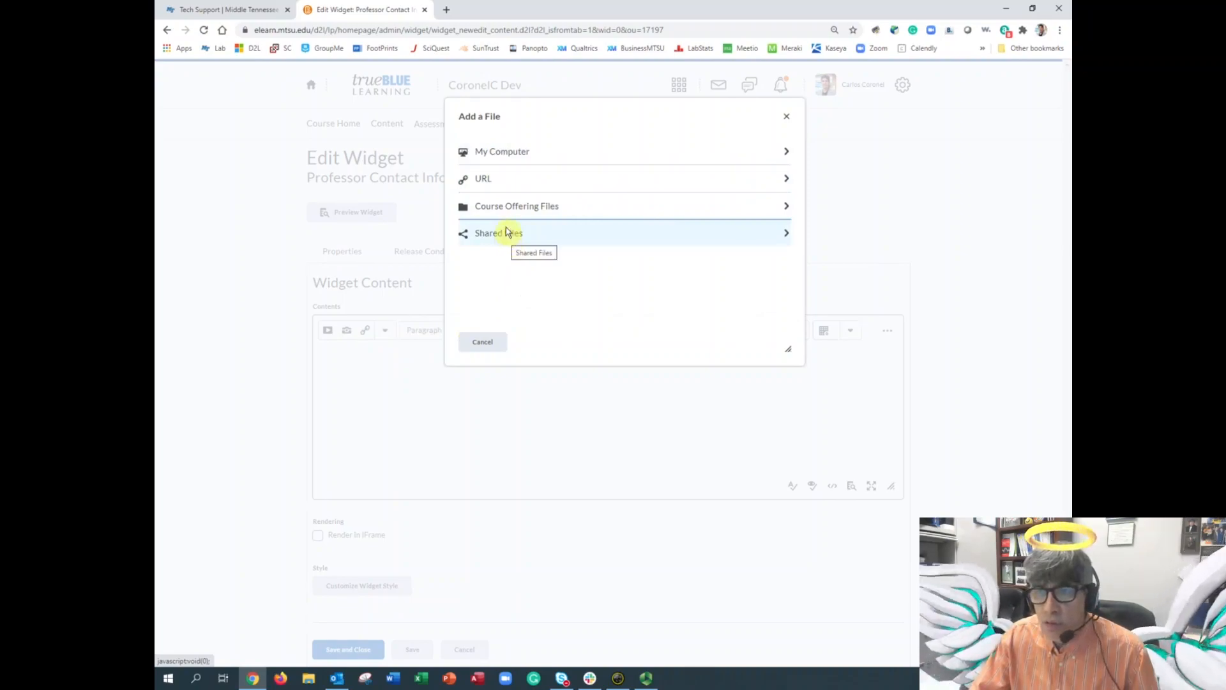
{"action": "left_click", "coordinate": [514, 211]}
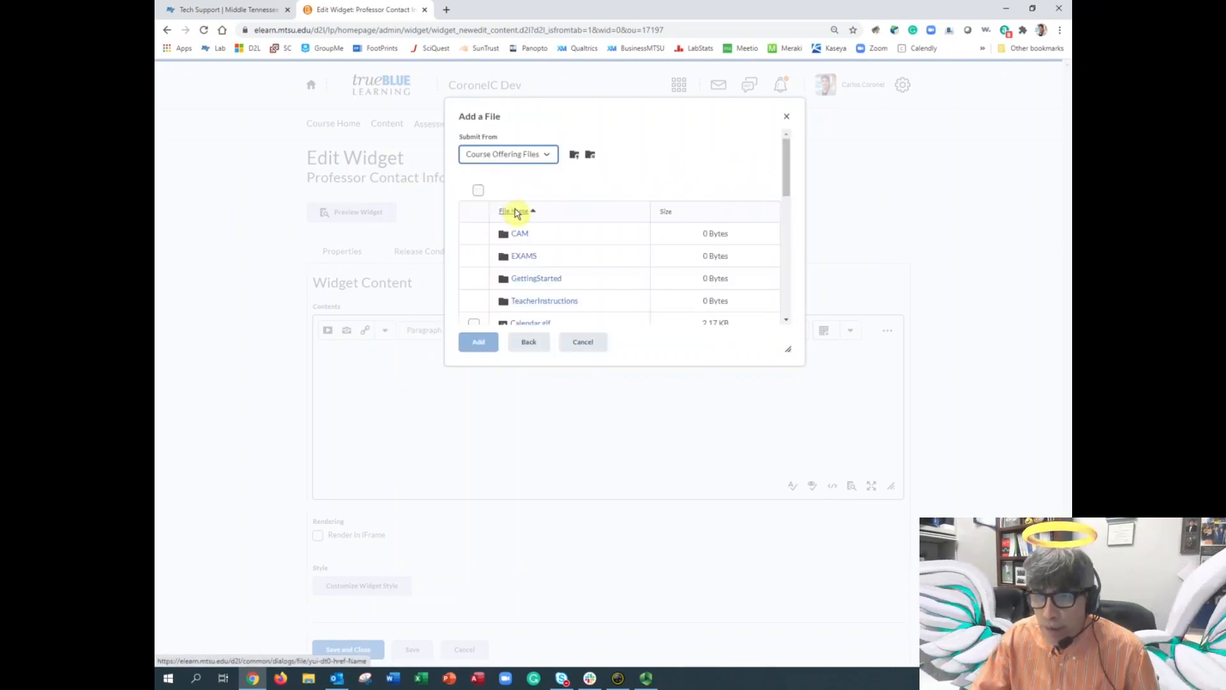
{"action": "scroll", "coordinate": [622, 270], "scroll_direction": "down", "scroll_amount": 5}
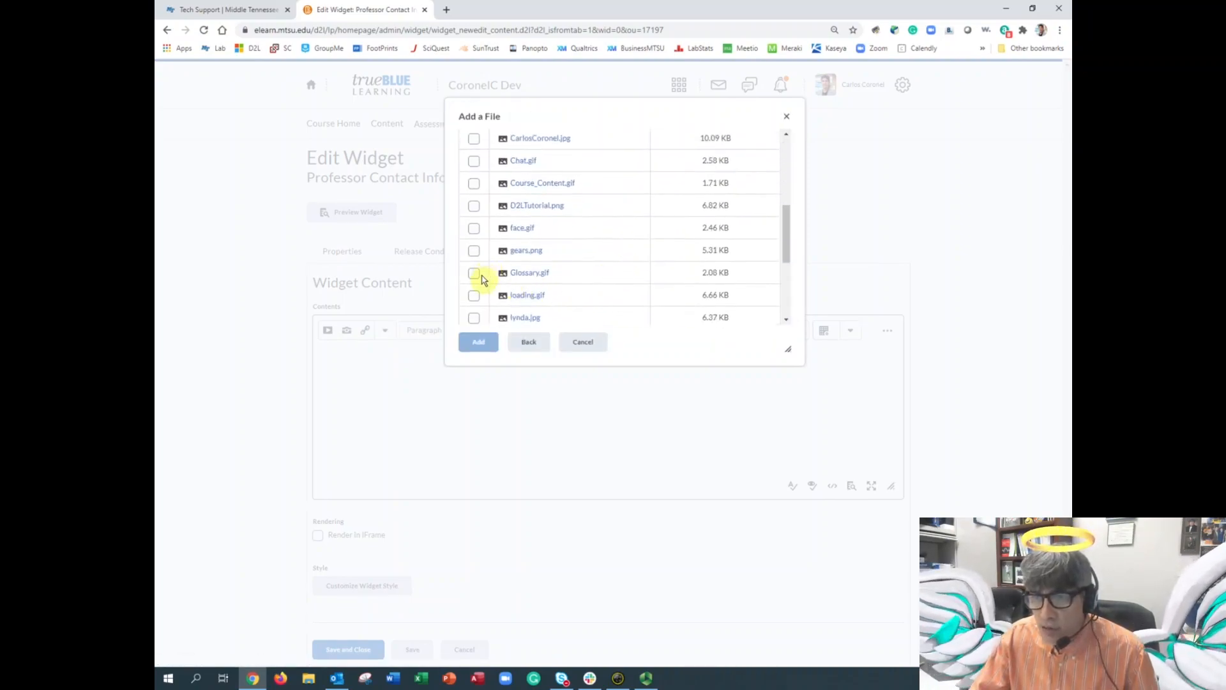
{"action": "left_click", "coordinate": [569, 347]}
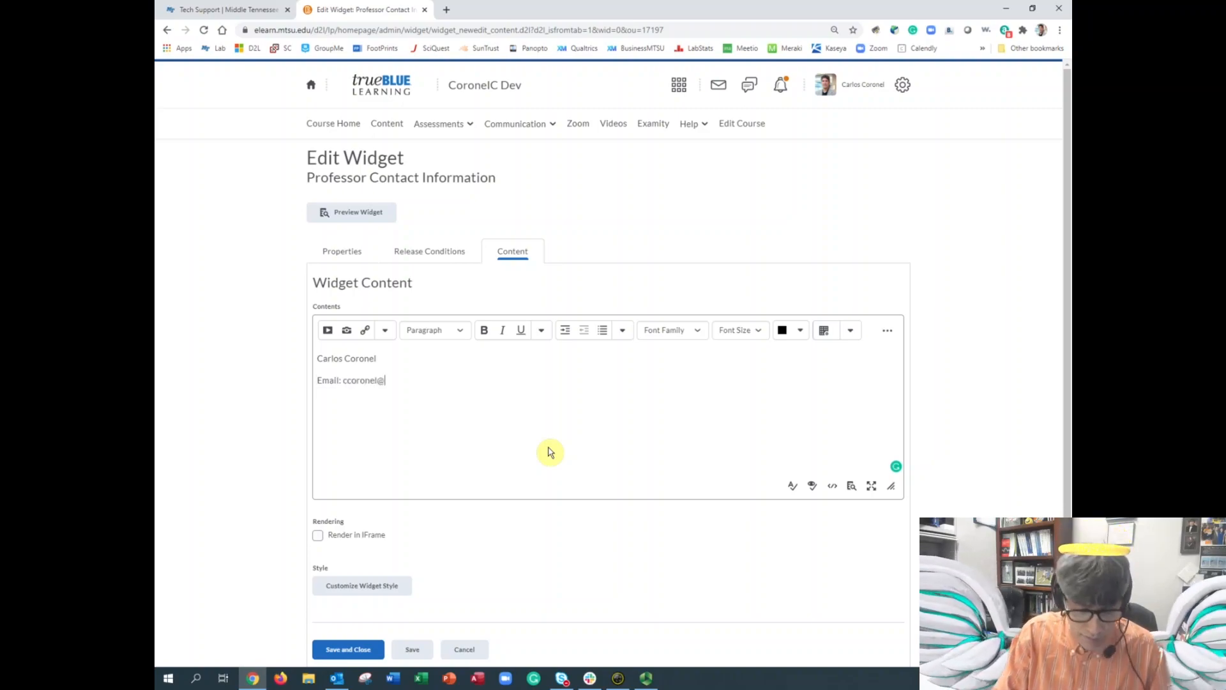
- Enter the professor's name, e-mail address and phone number in the widget content, on consecutive lines separated by single line breaks
{"action": "key", "text": "BackSpace"}
{"action": "key", "text": "Return"}
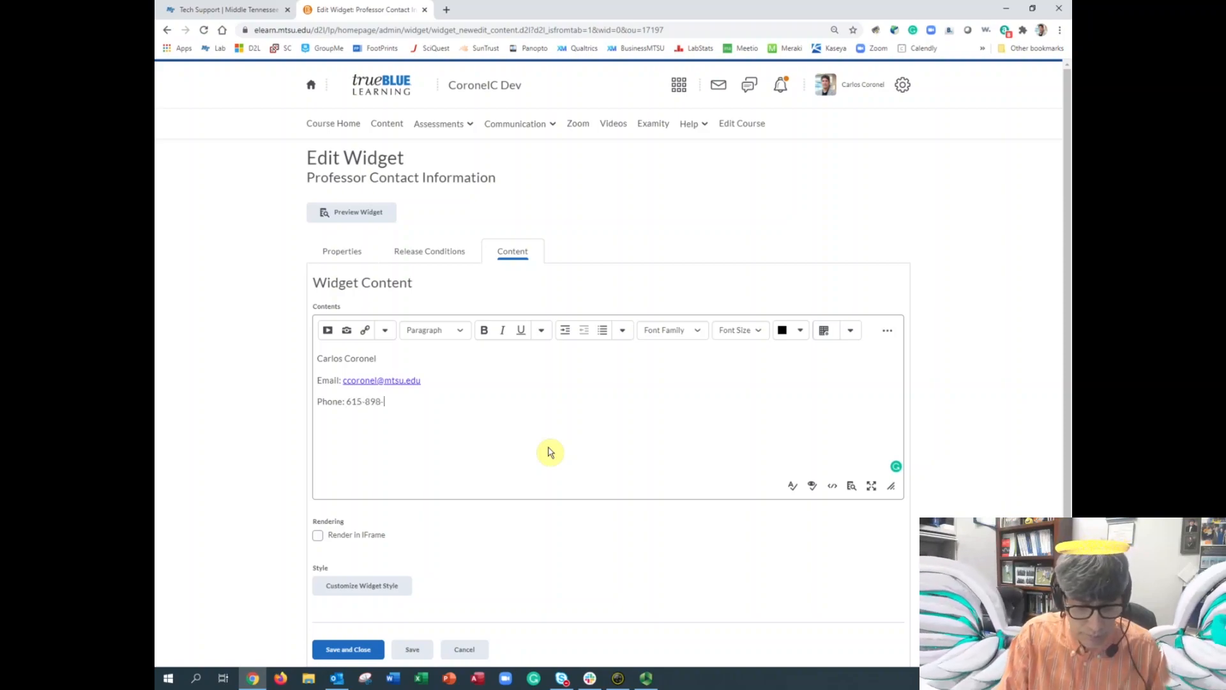
{"action": "key", "text": "Up"}
{"action": "key", "text": "Home"}
{"action": "key", "text": "BackSpace"}
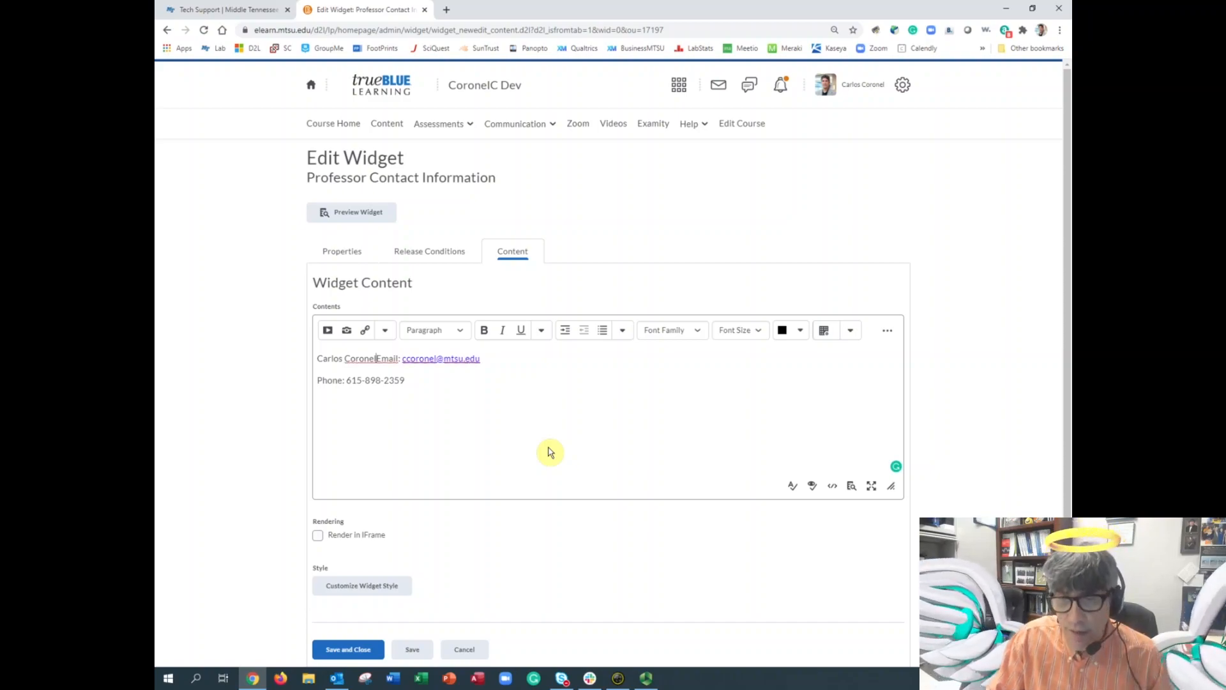
{"action": "key", "text": "shift+Return"}
{"action": "key", "text": "End"}
{"action": "key", "text": "Right"}
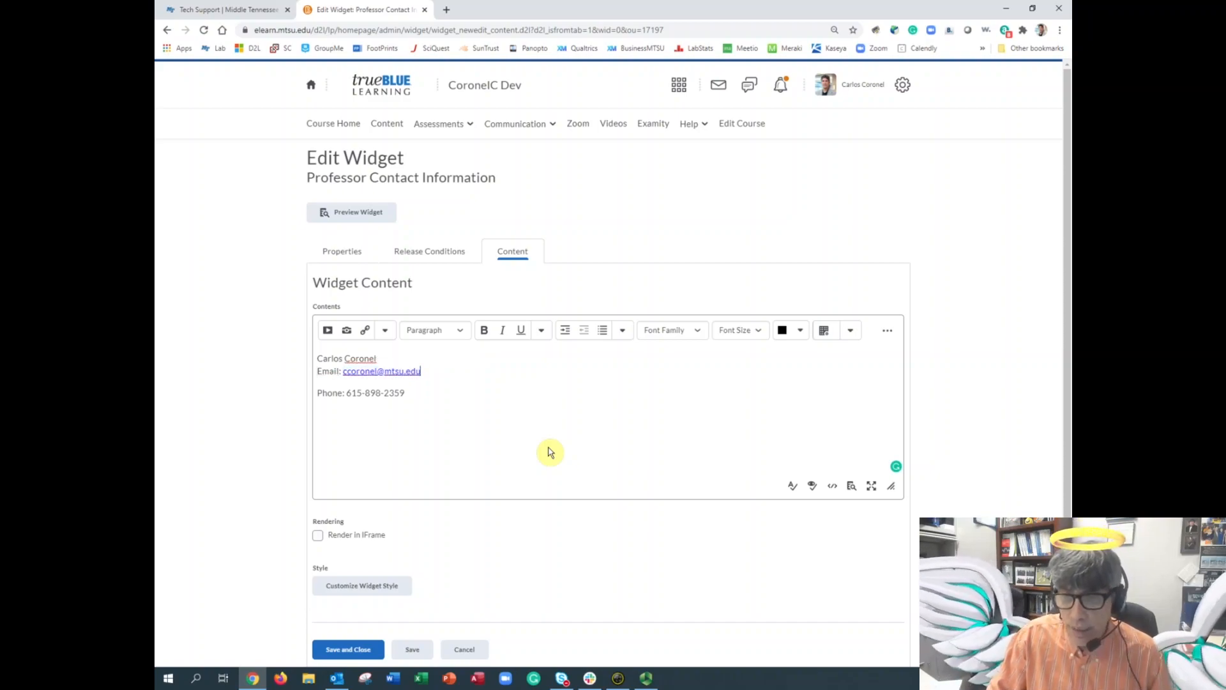
{"action": "key", "text": "shift+Return"}
{"action": "key", "text": "Delete"}
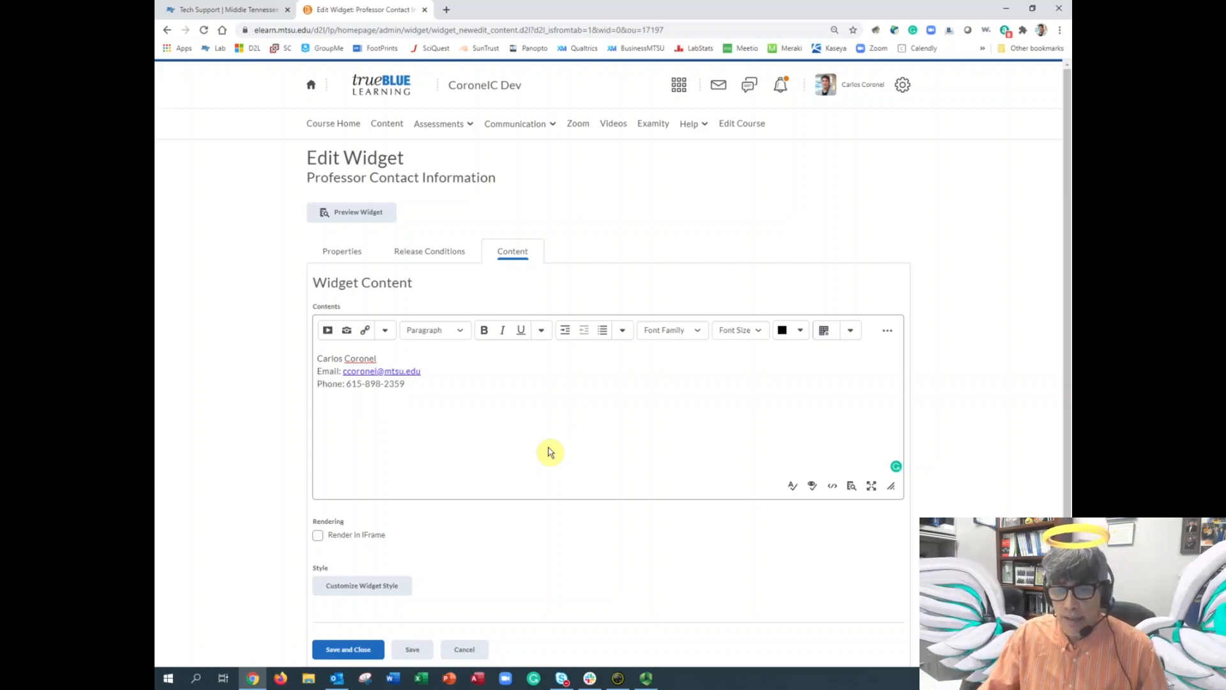
- Insert the professor's photo from the Course Offering Files on a new line above the contact details, with the professor's name as alternative text
{"action": "left_click", "coordinate": [317, 360]}
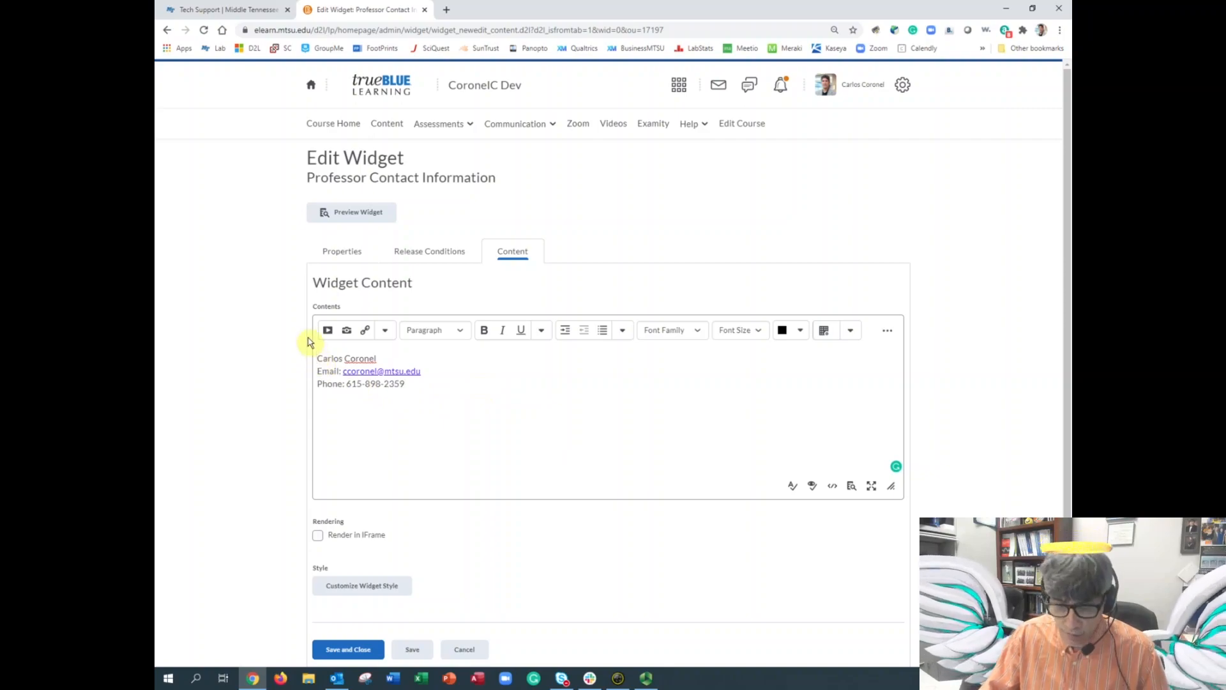
{"action": "key", "text": "Return"}
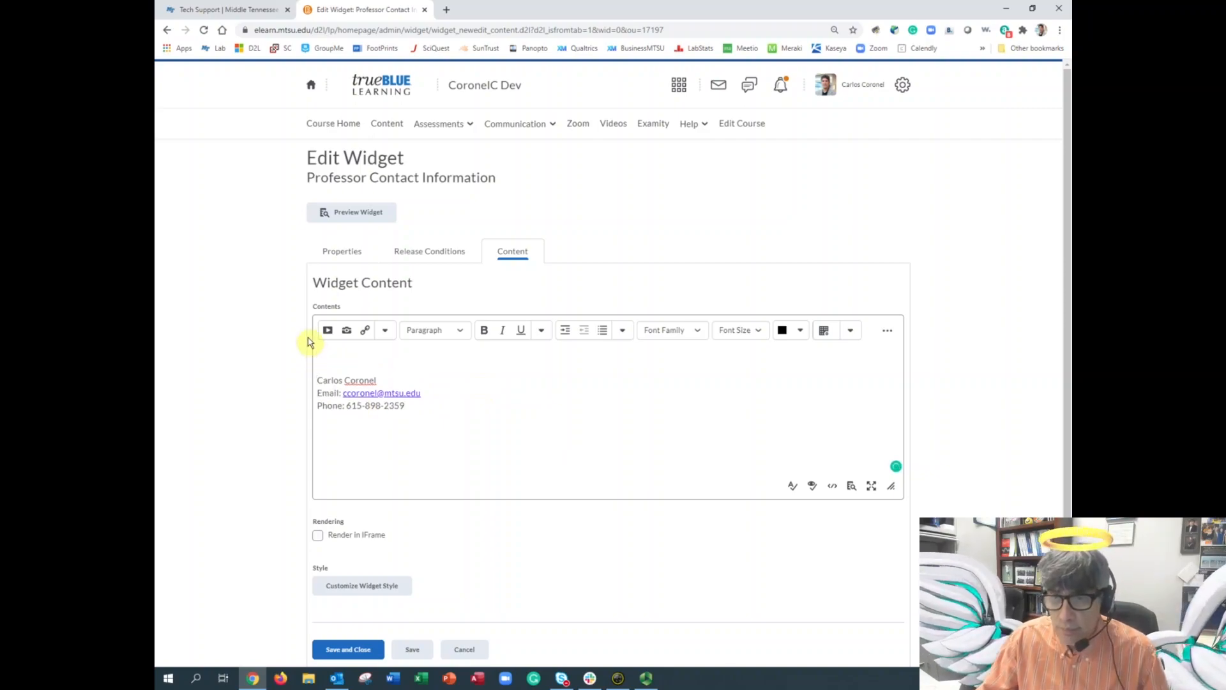
{"action": "left_click", "coordinate": [347, 330]}
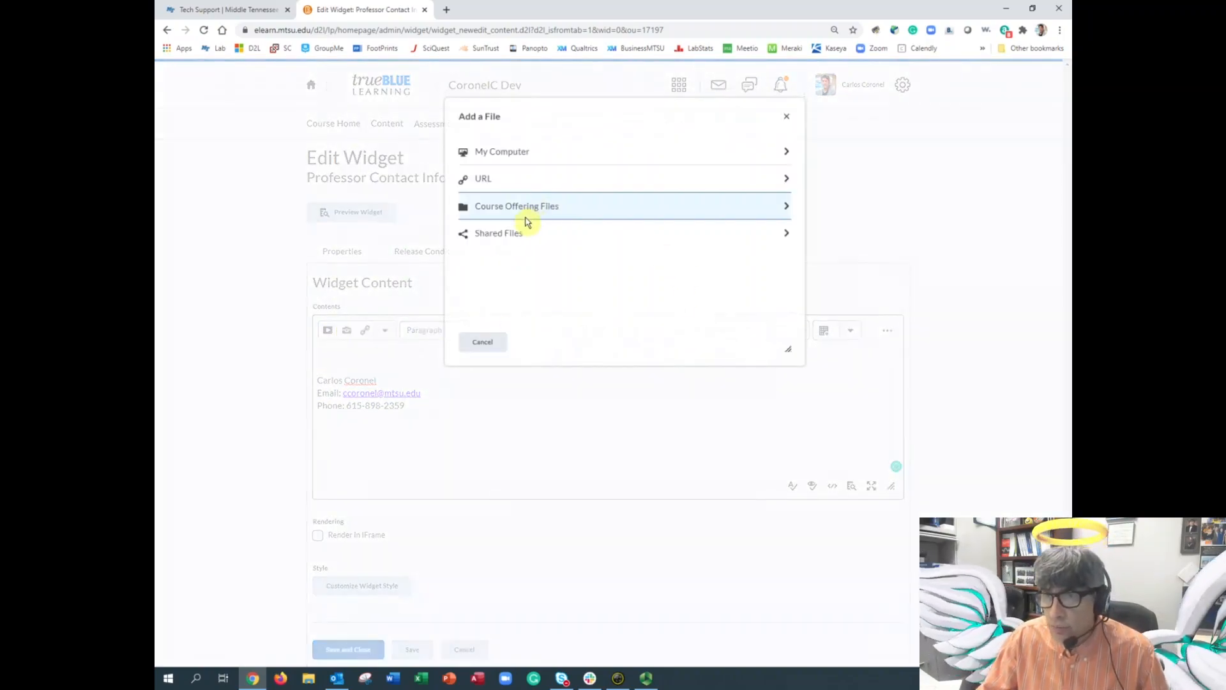
{"action": "left_click", "coordinate": [527, 209]}
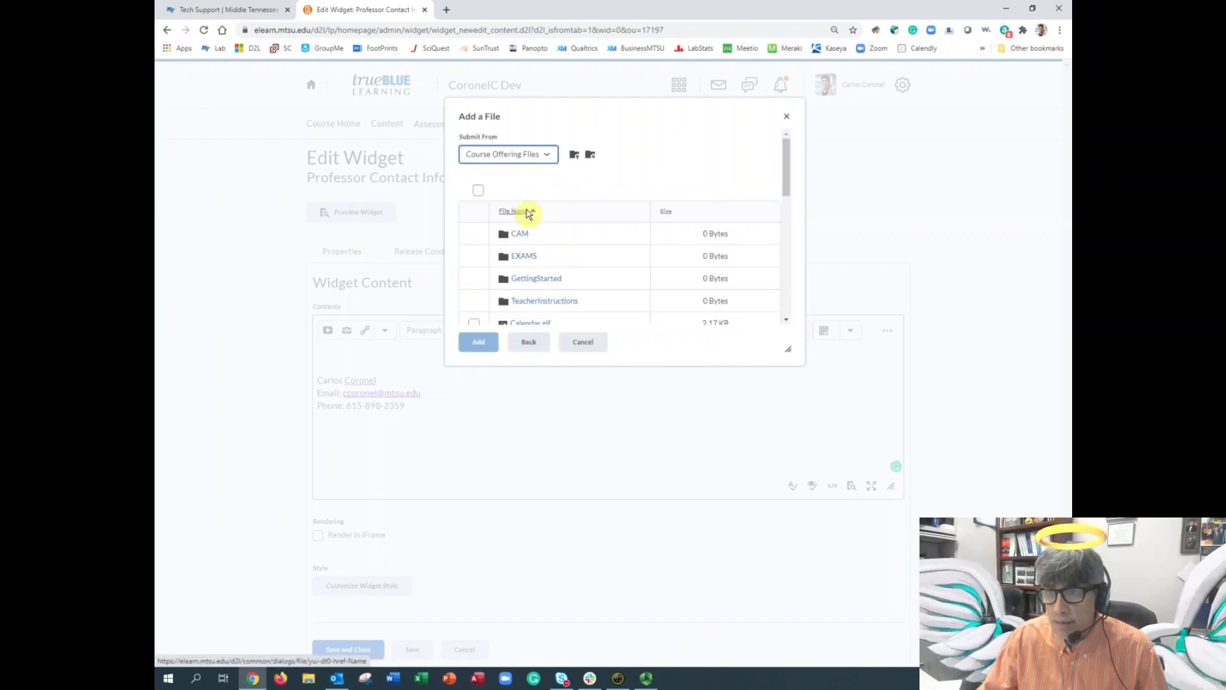
{"action": "scroll", "coordinate": [565, 275], "scroll_direction": "down", "scroll_amount": 5}
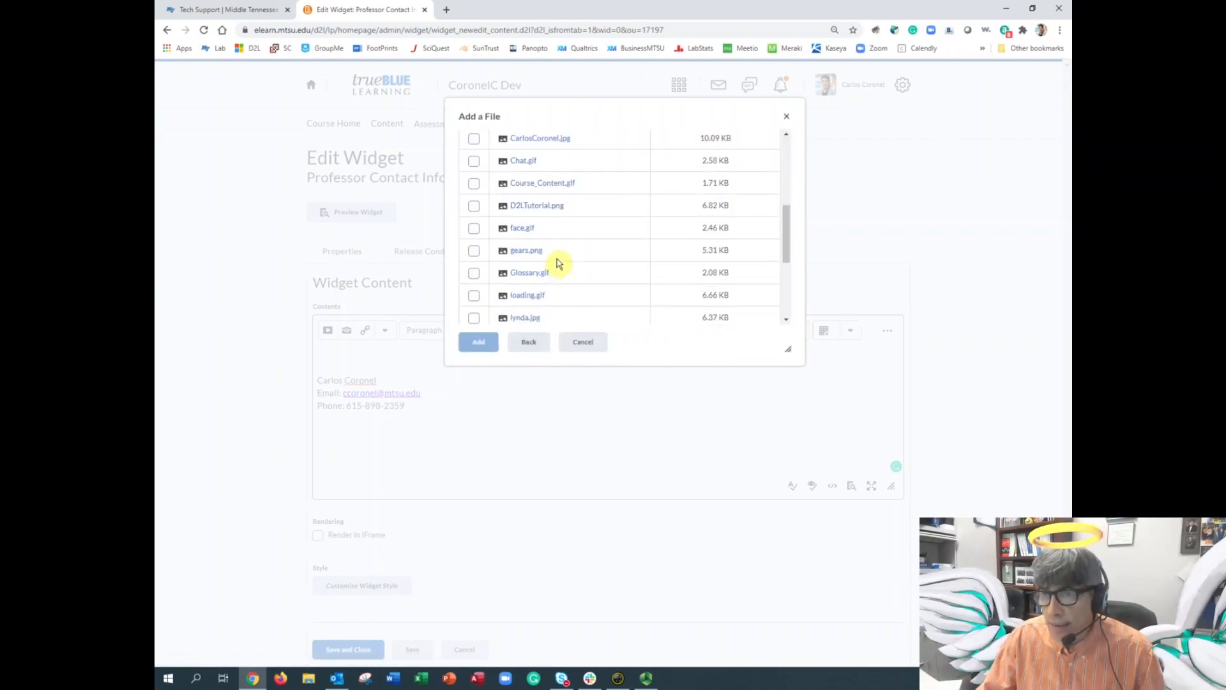
{"action": "left_click", "coordinate": [543, 138]}
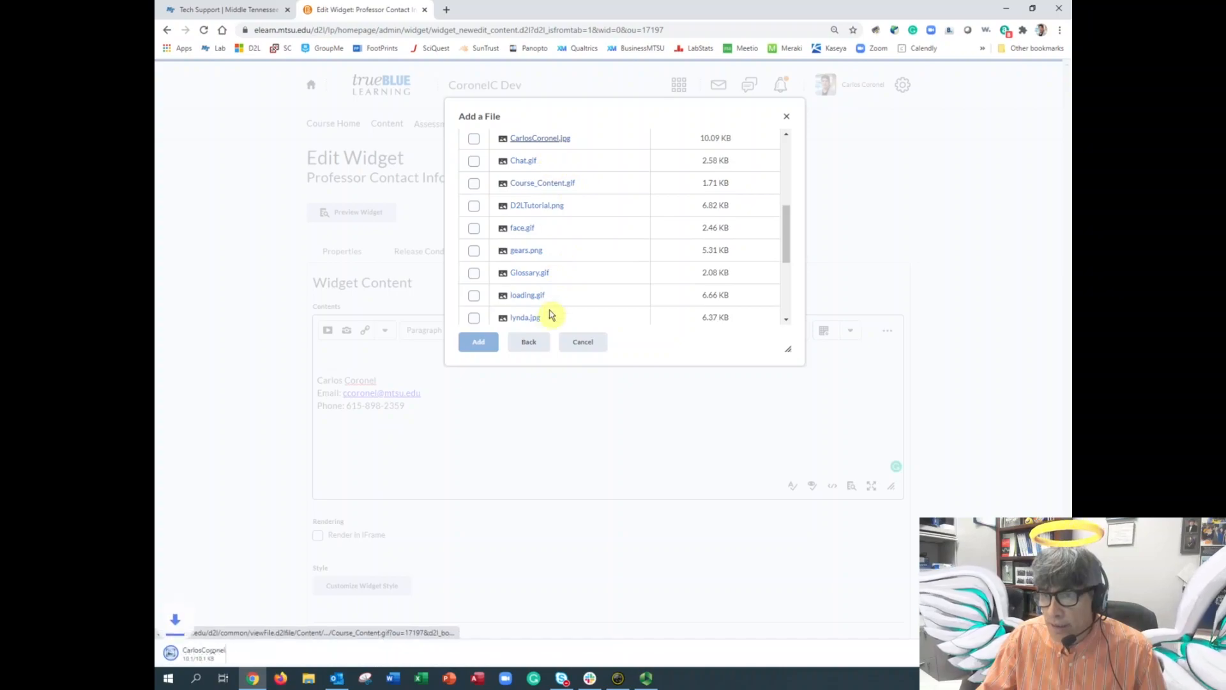
{"action": "left_click", "coordinate": [474, 139]}
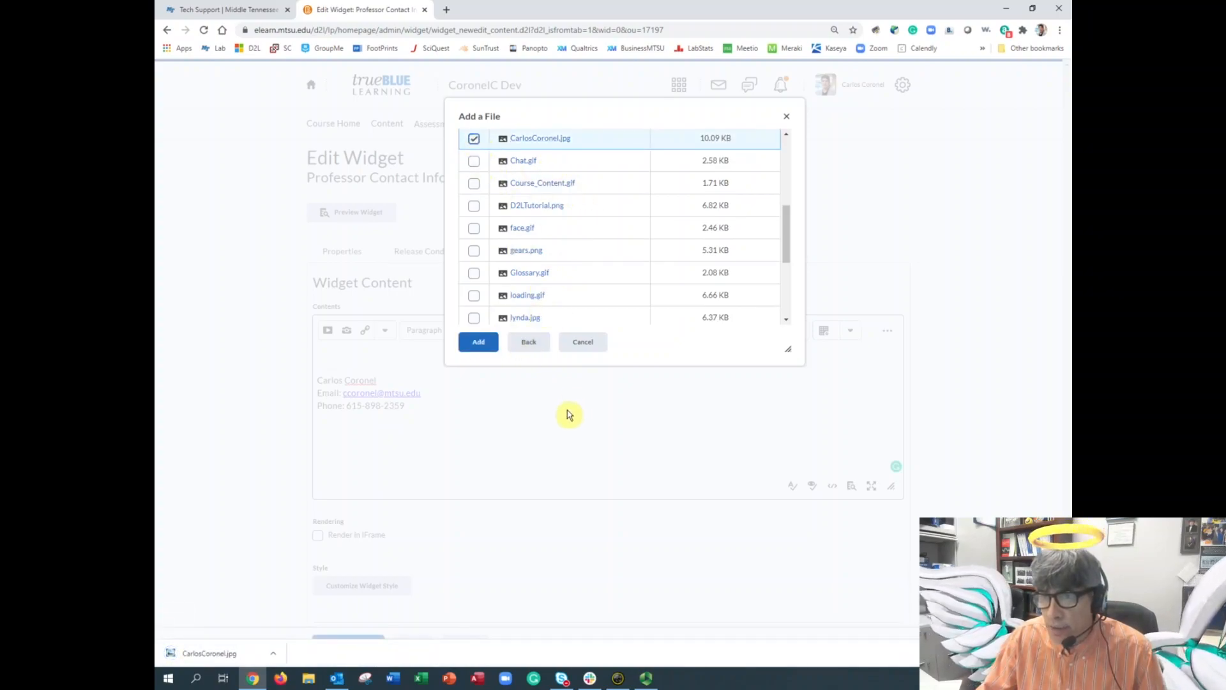
{"action": "left_click", "coordinate": [479, 343]}
{"action": "left_click", "coordinate": [582, 232]}
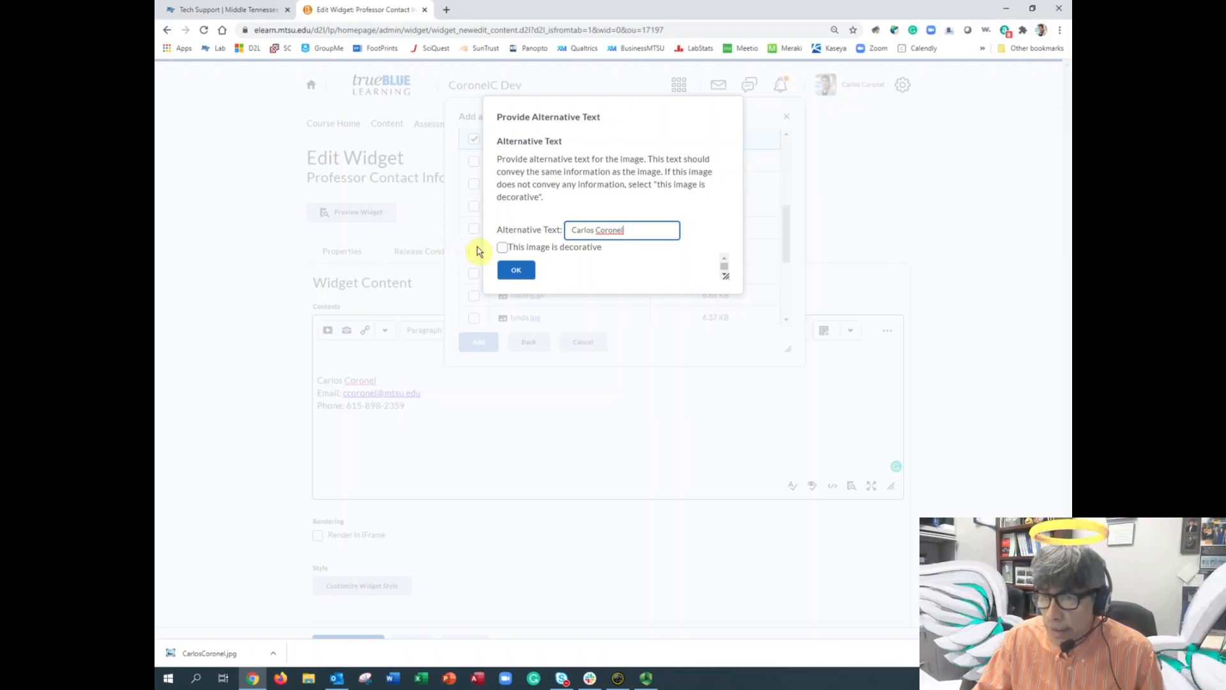
{"action": "left_click", "coordinate": [503, 248]}
{"action": "left_click", "coordinate": [516, 272]}
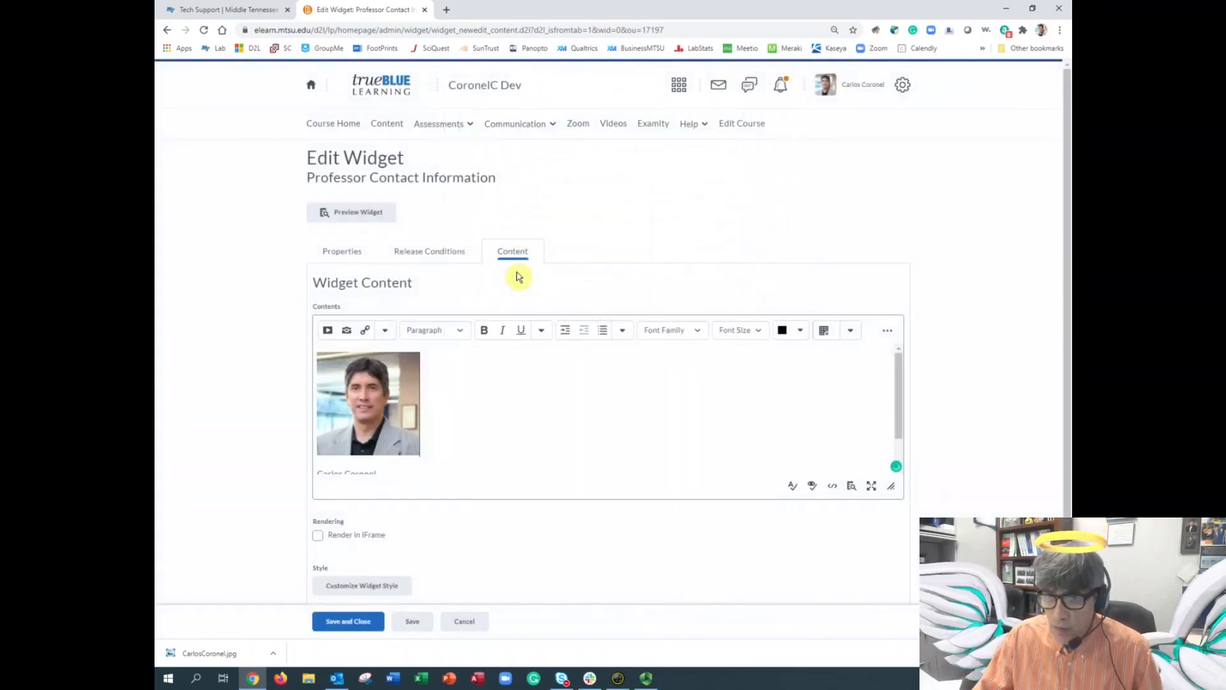
- Shrink the inserted photo proportionally to about half its size
{"action": "left_click", "coordinate": [376, 408]}
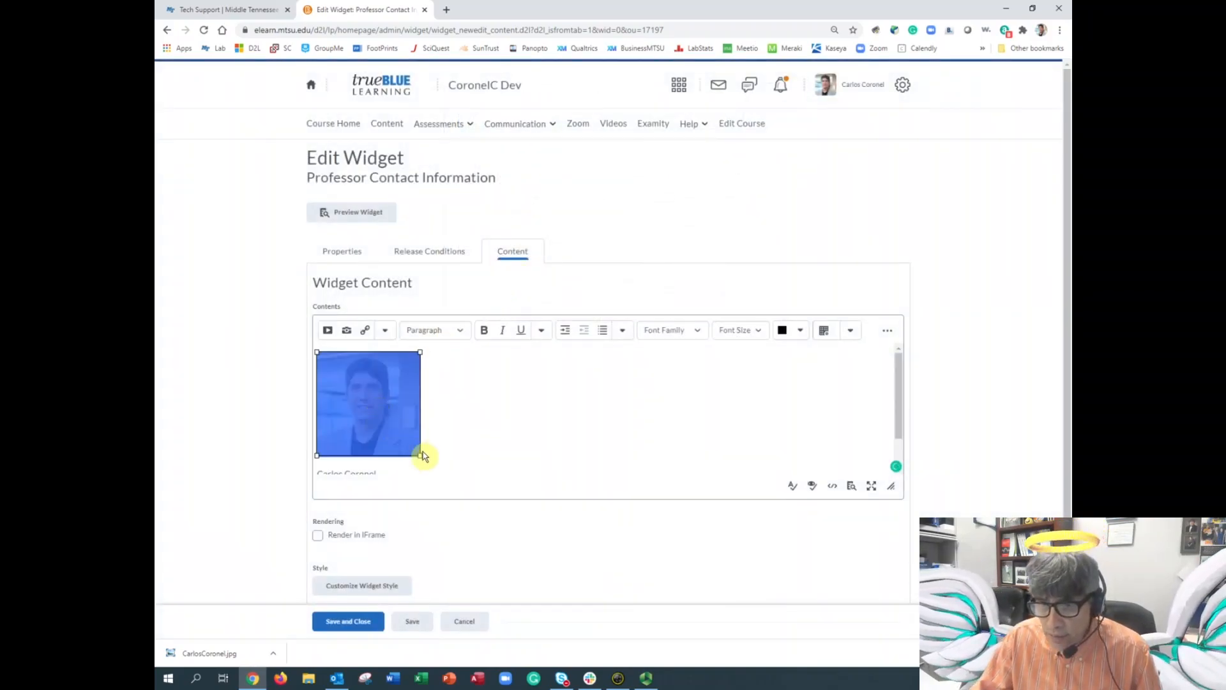
{"action": "left_click_drag", "start_coordinate": [420, 455], "coordinate": [369, 406]}
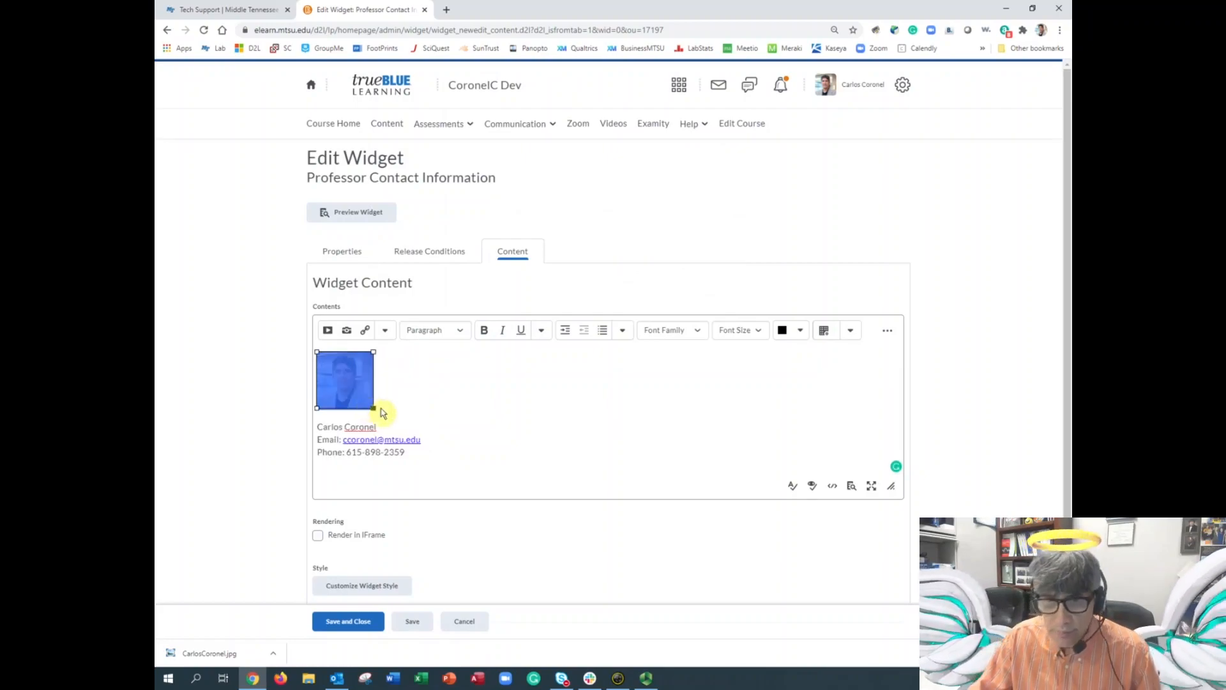
{"action": "left_click", "coordinate": [407, 420]}
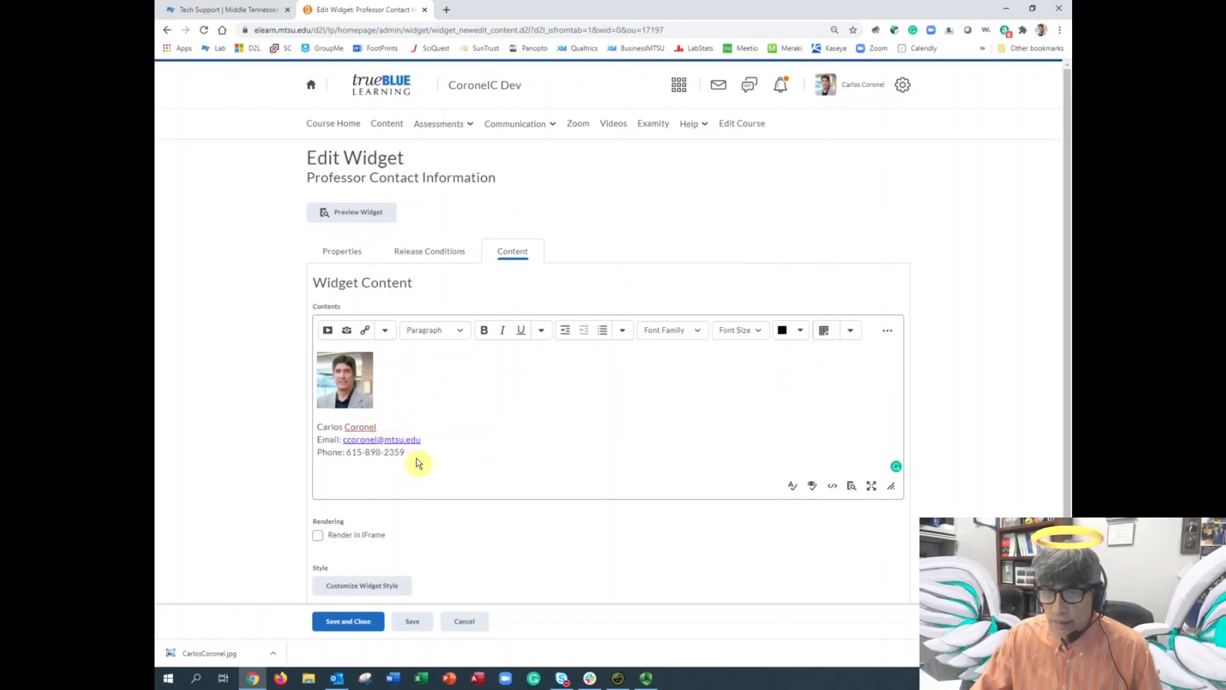
- Bold the contact details and centre them together with the photo, and save and close the widget
{"action": "left_click_drag", "start_coordinate": [432, 462], "coordinate": [320, 348]}
{"action": "left_click", "coordinate": [484, 330]}
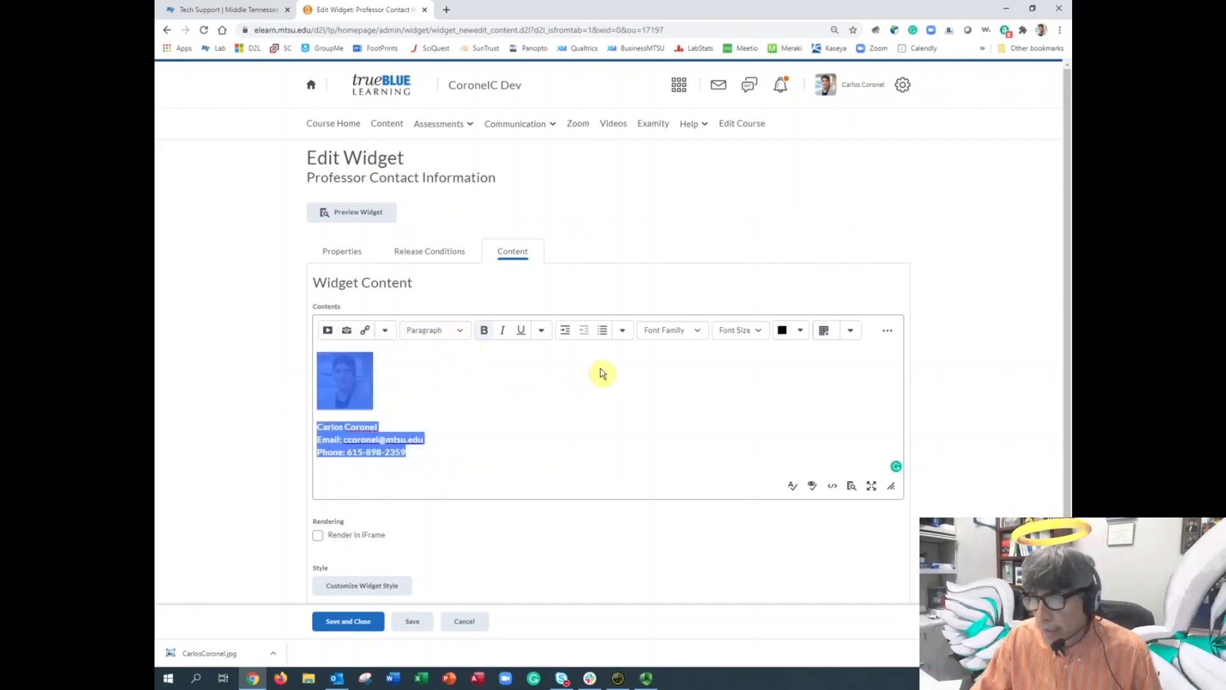
{"action": "left_click", "coordinate": [622, 331]}
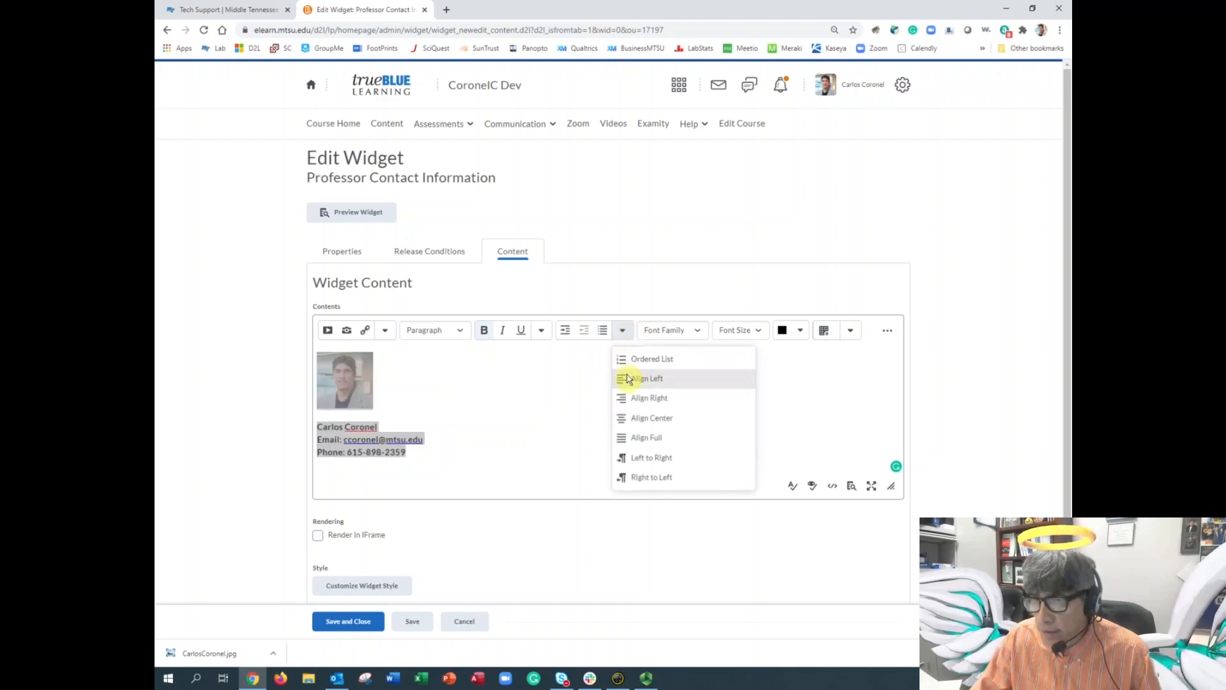
{"action": "left_click", "coordinate": [636, 417]}
{"action": "left_click", "coordinate": [648, 414]}
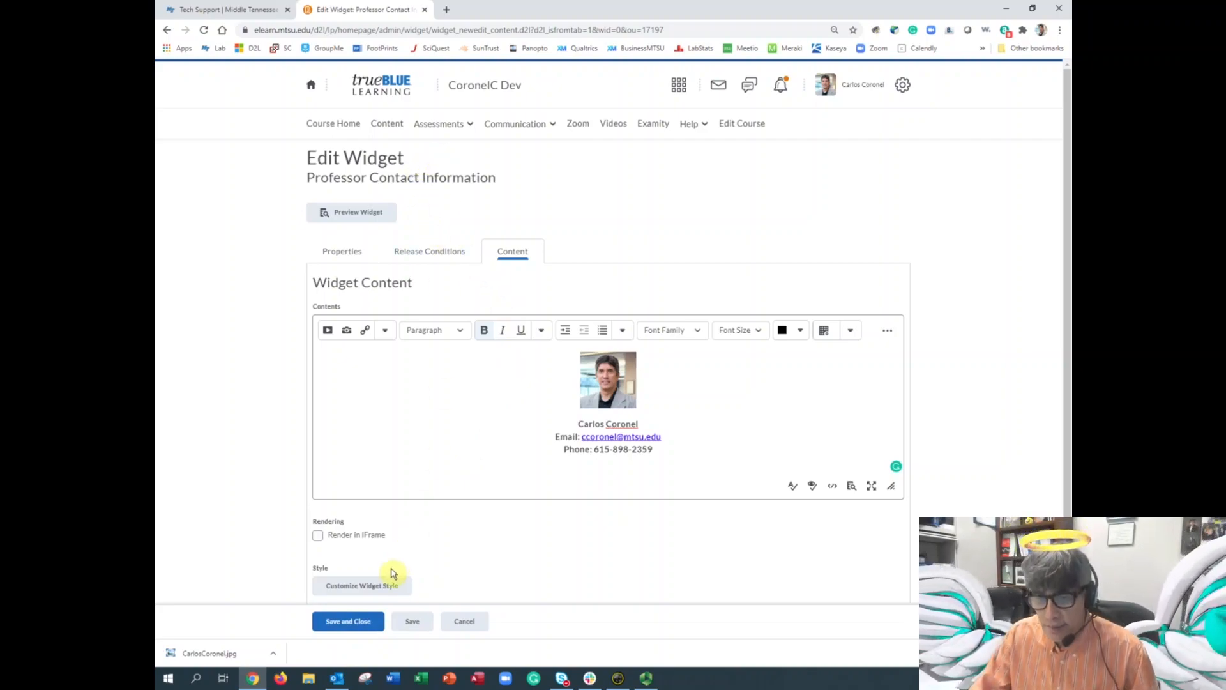
{"action": "left_click", "coordinate": [374, 623]}
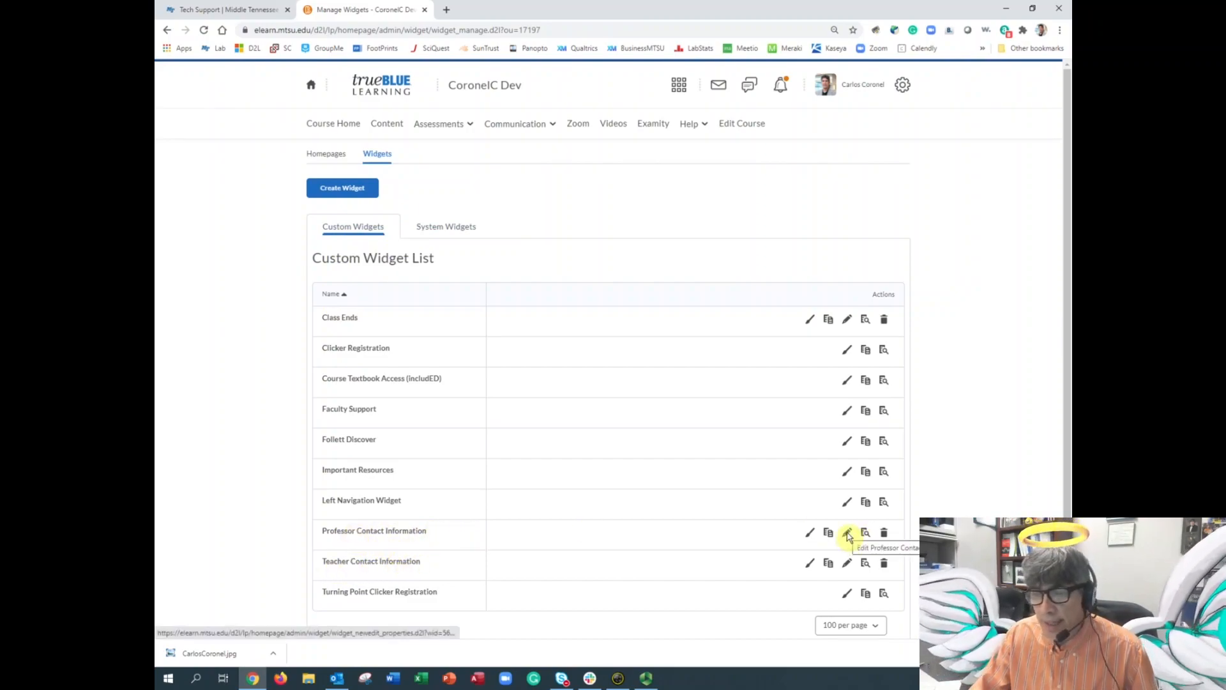
- Open the Daylight Course Home Page - Copy from the course homepages for editing
{"action": "left_click", "coordinate": [322, 156]}
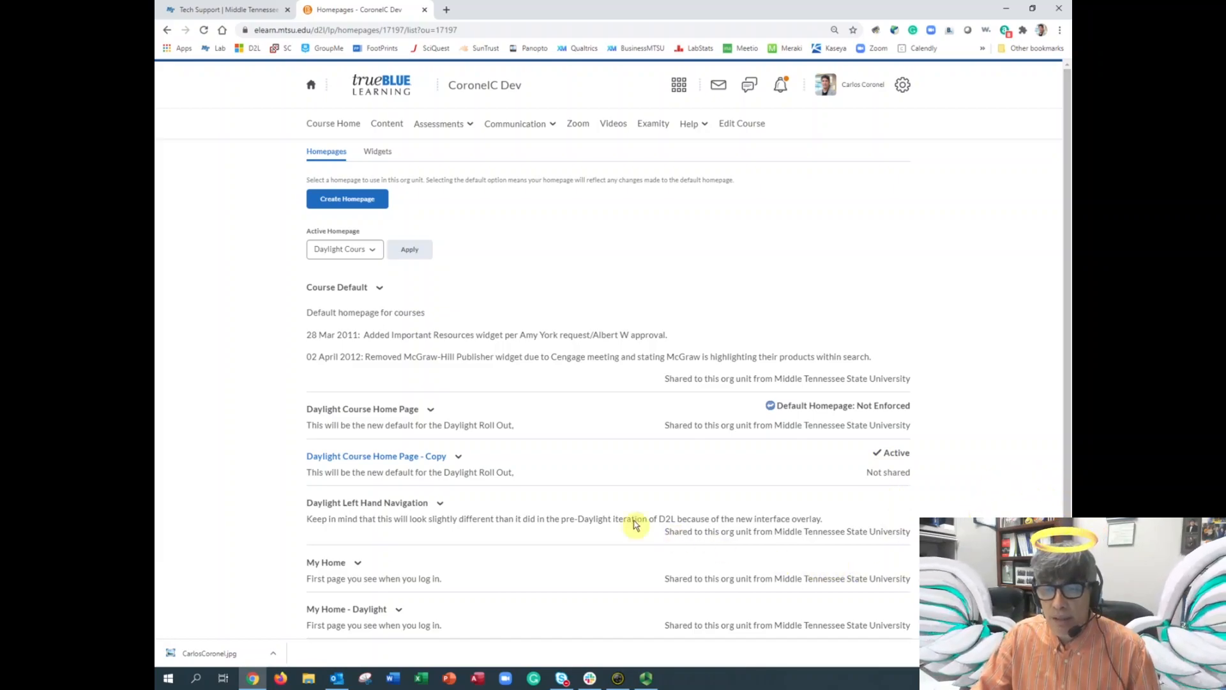
{"action": "left_click", "coordinate": [431, 412]}
{"action": "left_click", "coordinate": [268, 473]}
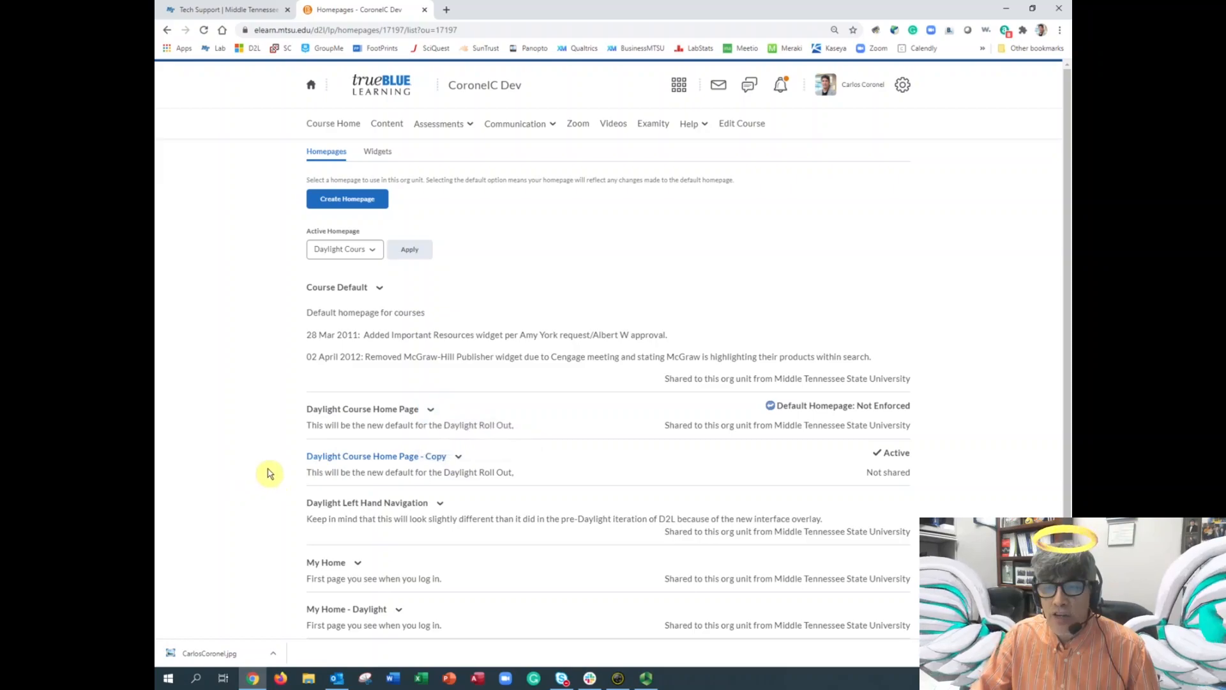
{"action": "left_click", "coordinate": [396, 457]}
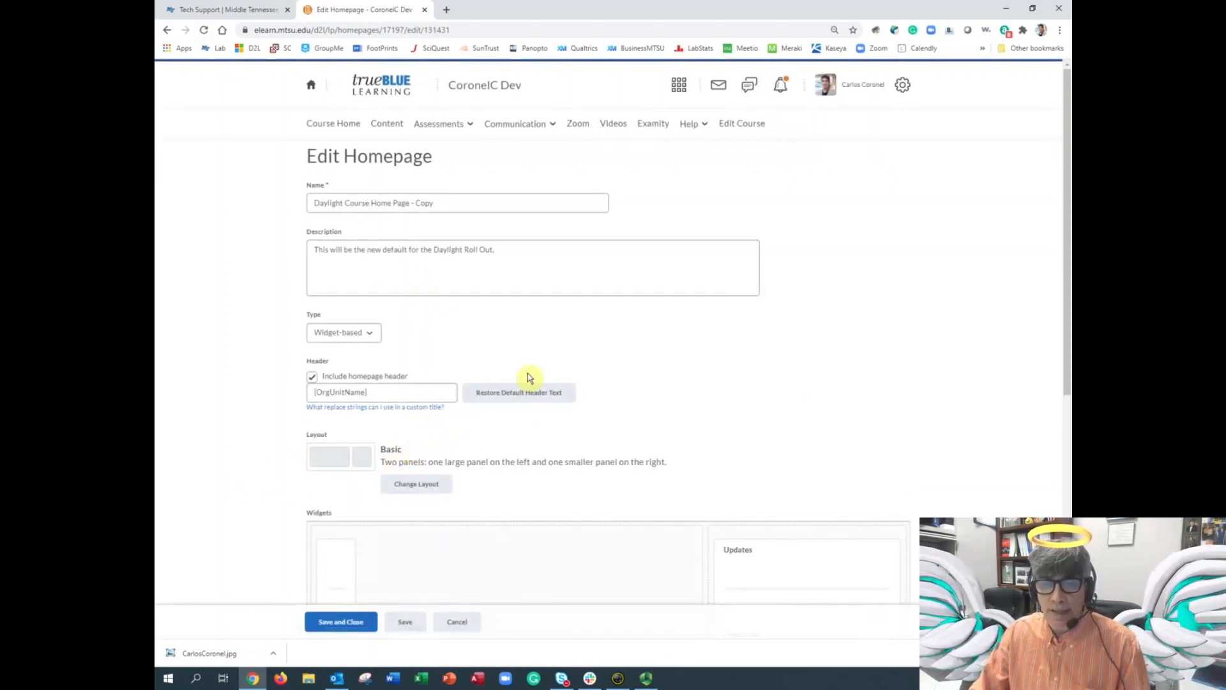
- Add the custom Professor Contact Information widget to the homepage's smaller panel and place it between Class Ends and Teacher Contact Information
{"action": "scroll", "coordinate": [680, 335], "scroll_direction": "down", "scroll_amount": 5}
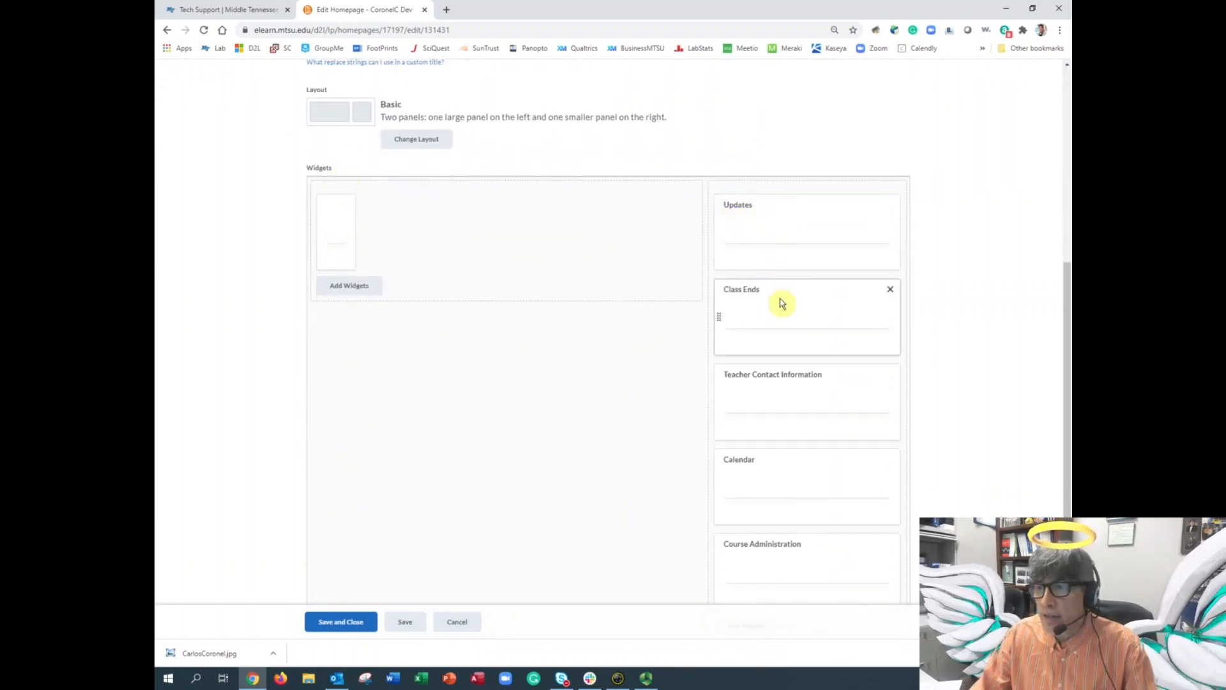
{"action": "left_click_drag", "start_coordinate": [1065, 328], "coordinate": [1063, 378]}
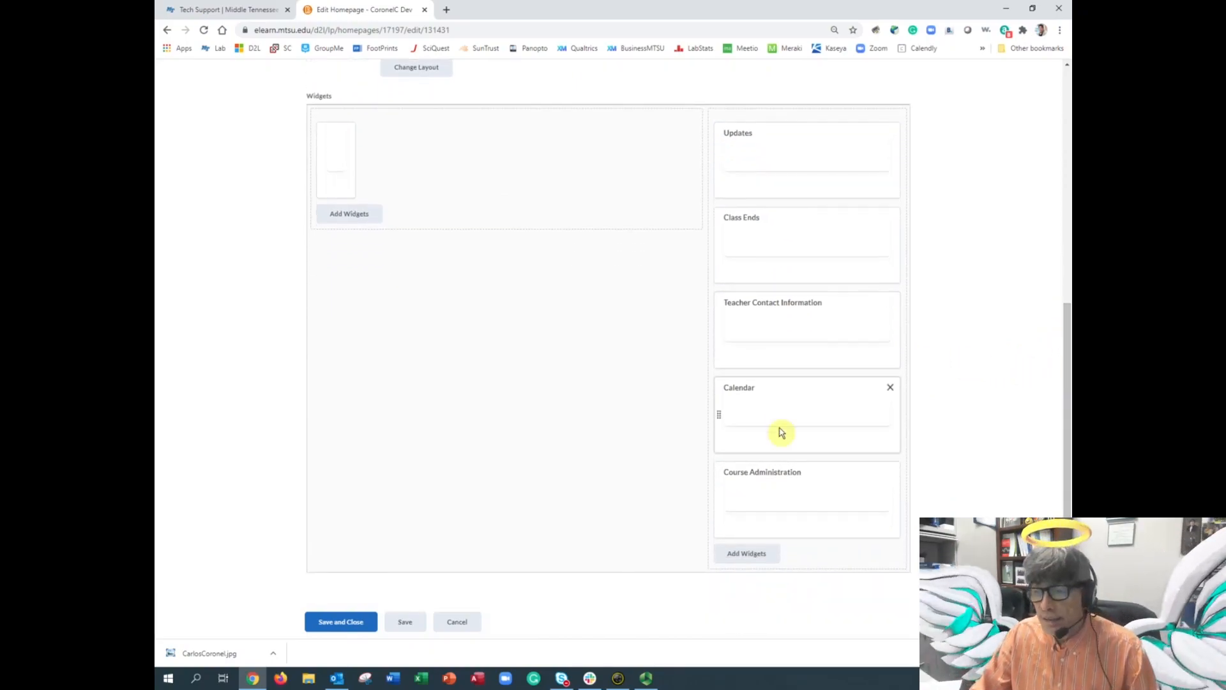
{"action": "left_click", "coordinate": [752, 556]}
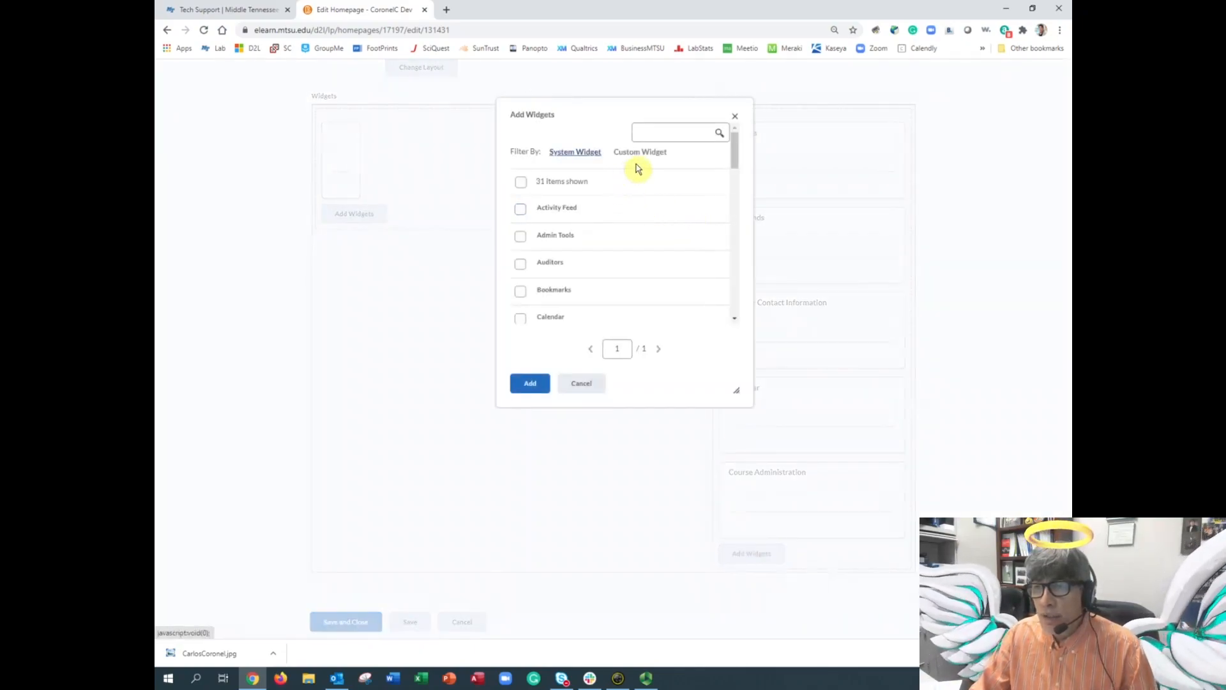
{"action": "left_click", "coordinate": [644, 158]}
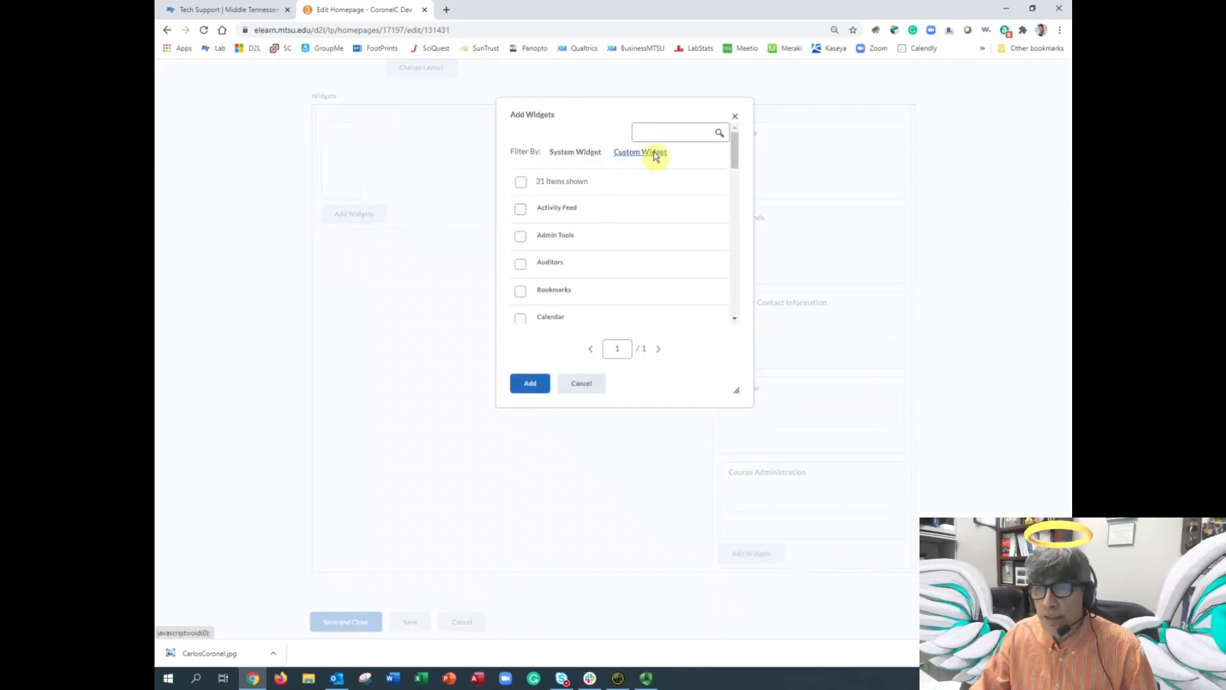
{"action": "left_click_drag", "start_coordinate": [735, 153], "coordinate": [734, 247]}
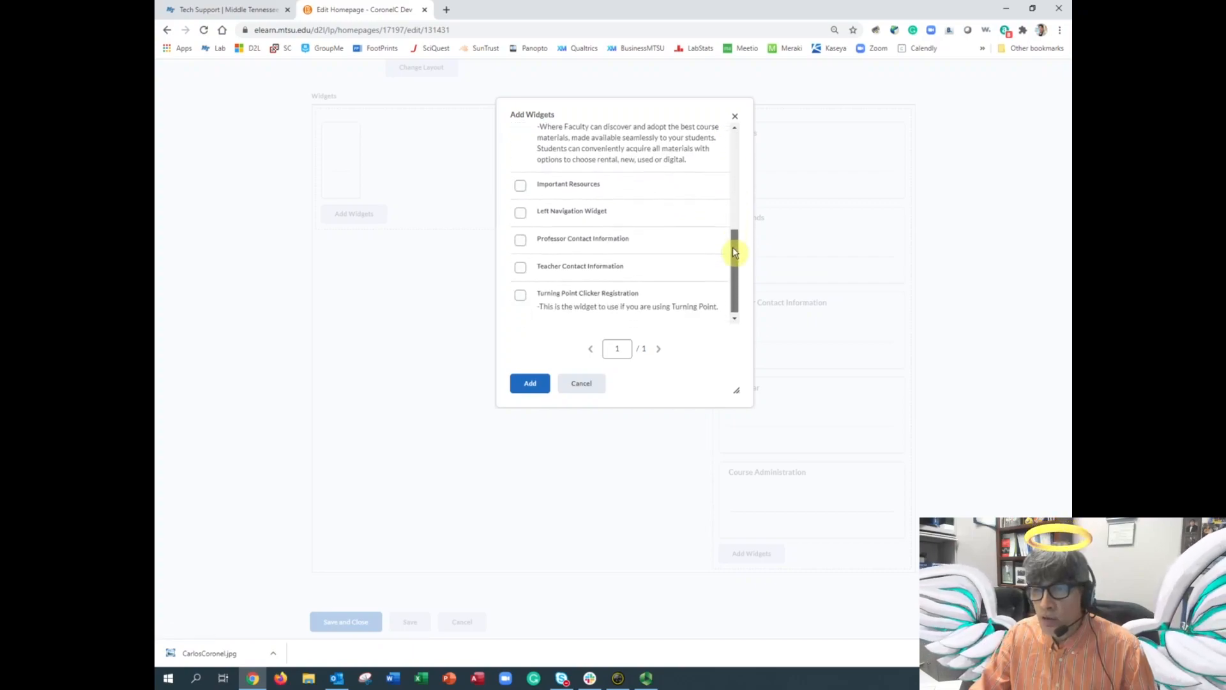
{"action": "left_click", "coordinate": [520, 240]}
{"action": "left_click", "coordinate": [529, 384]}
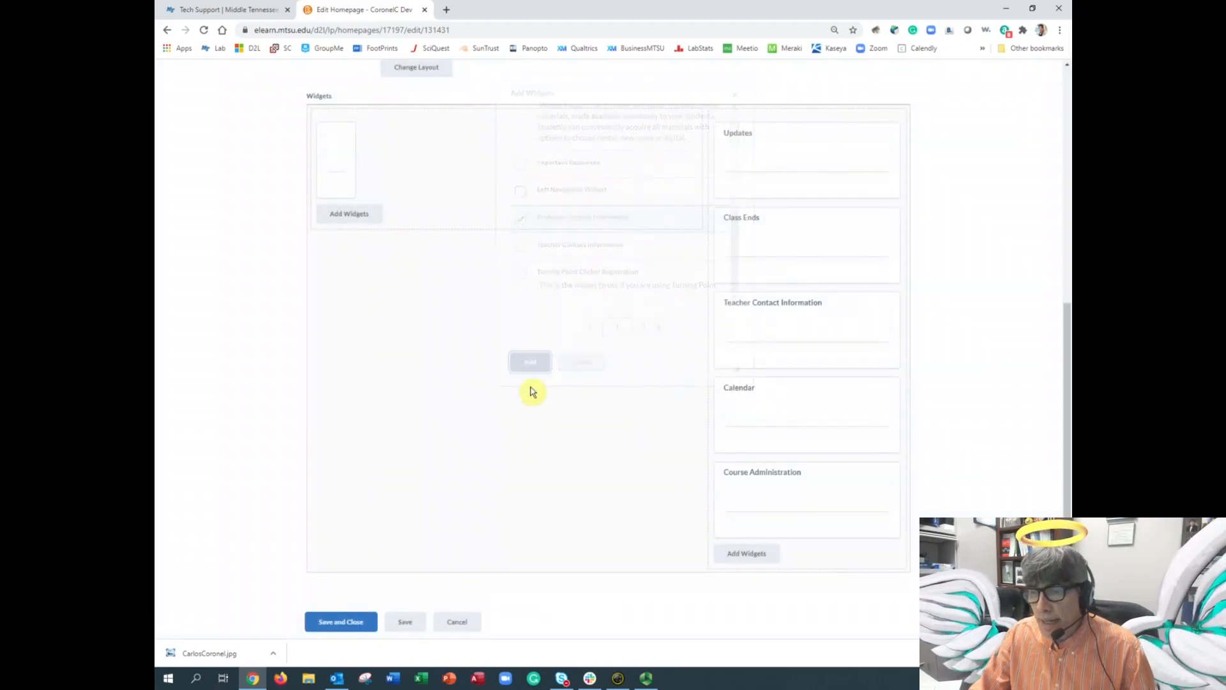
{"action": "left_click_drag", "start_coordinate": [761, 574], "coordinate": [755, 280]}
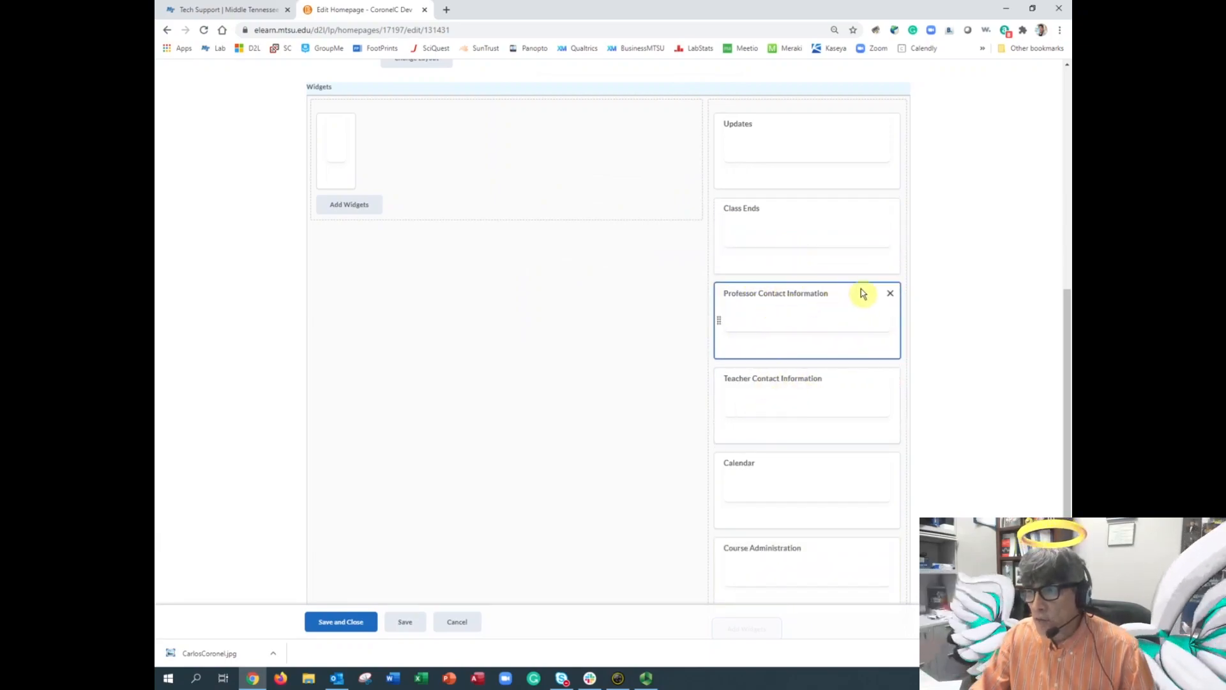
- Remove the Professor Contact Information widget from the layout, and save and close the homepage before viewing the course home page
{"action": "left_click", "coordinate": [891, 295]}
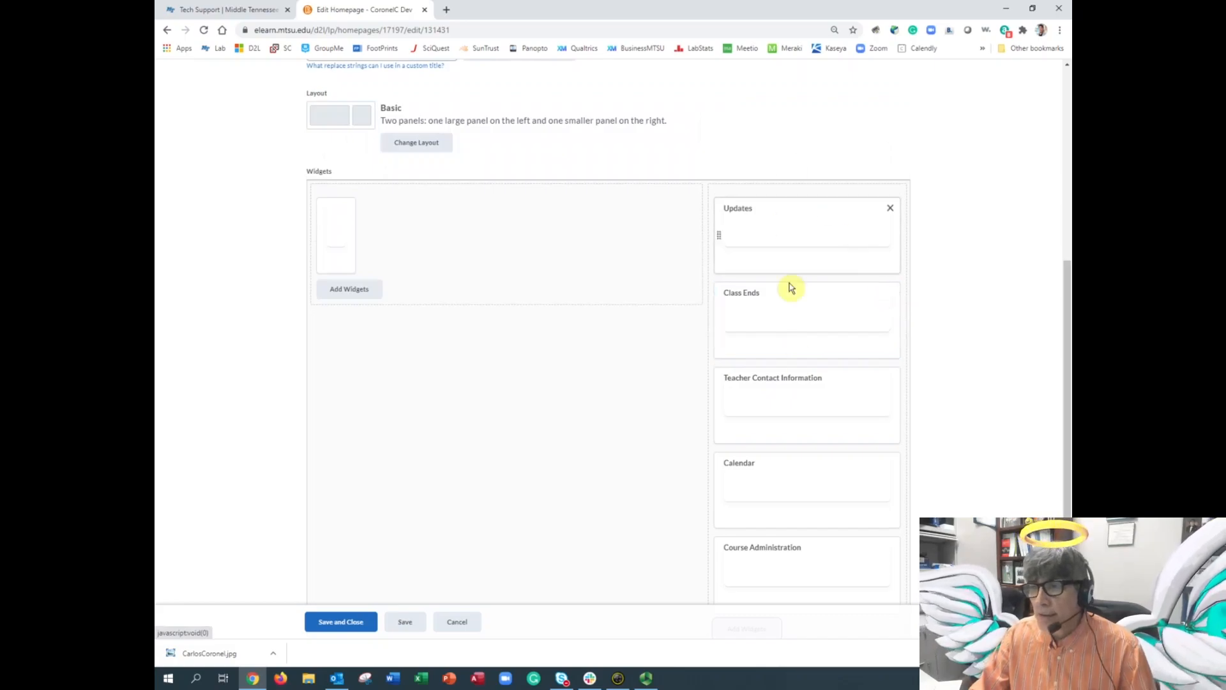
{"action": "left_click", "coordinate": [341, 625]}
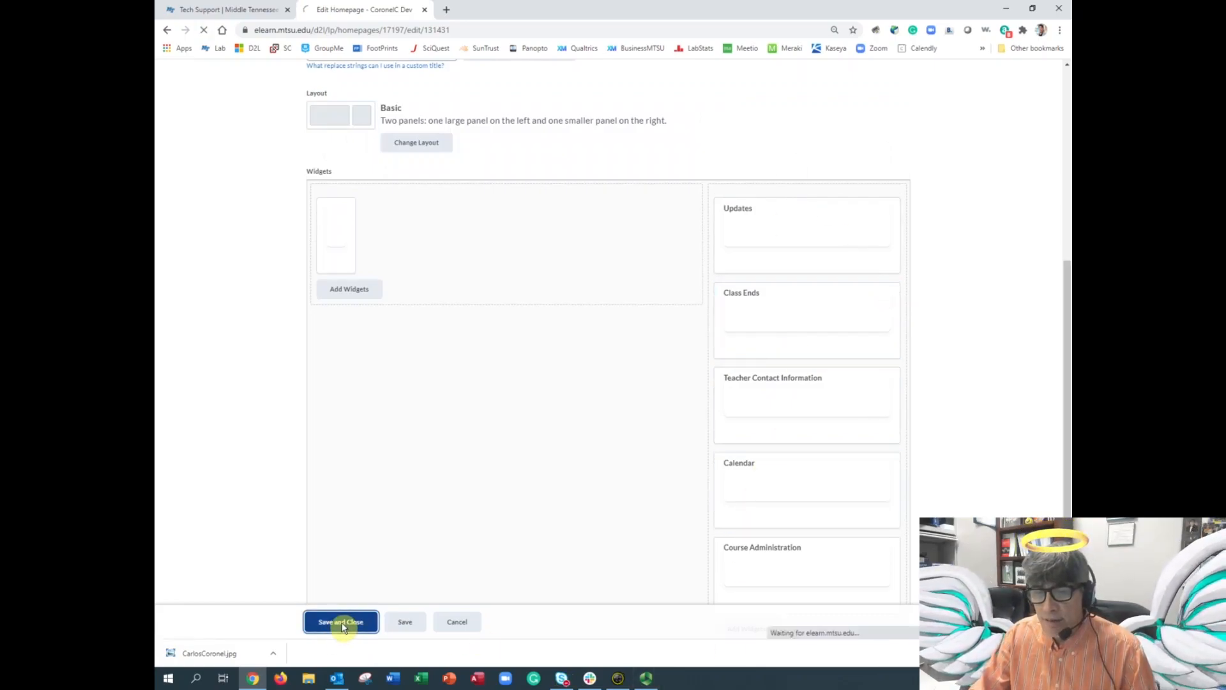
{"action": "left_click", "coordinate": [347, 125]}
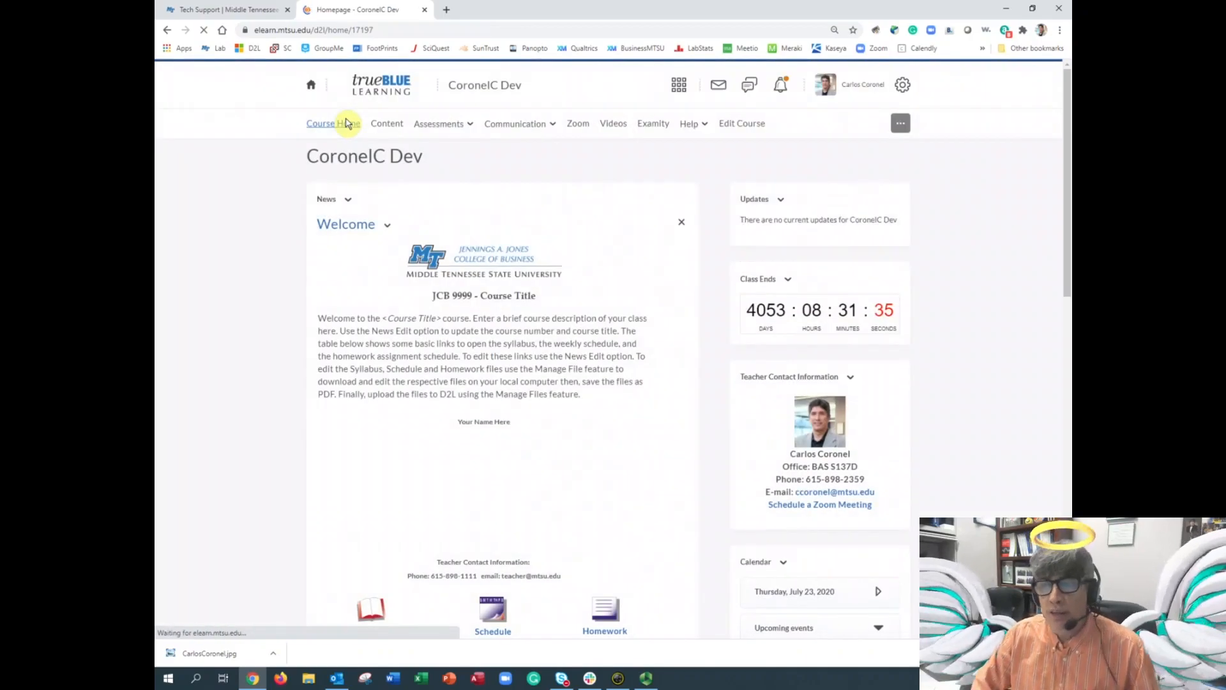